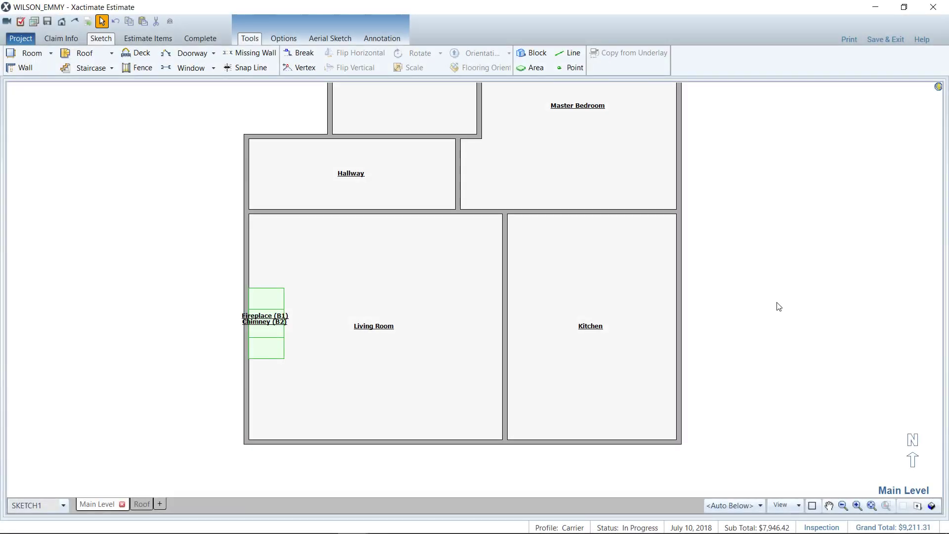
Select the Living Room and the Fireplace block, then switch the sketch to 3-D with F3.
left_click(104, 40)
left_click(362, 264)
scroll(362, 264, "down", 1)
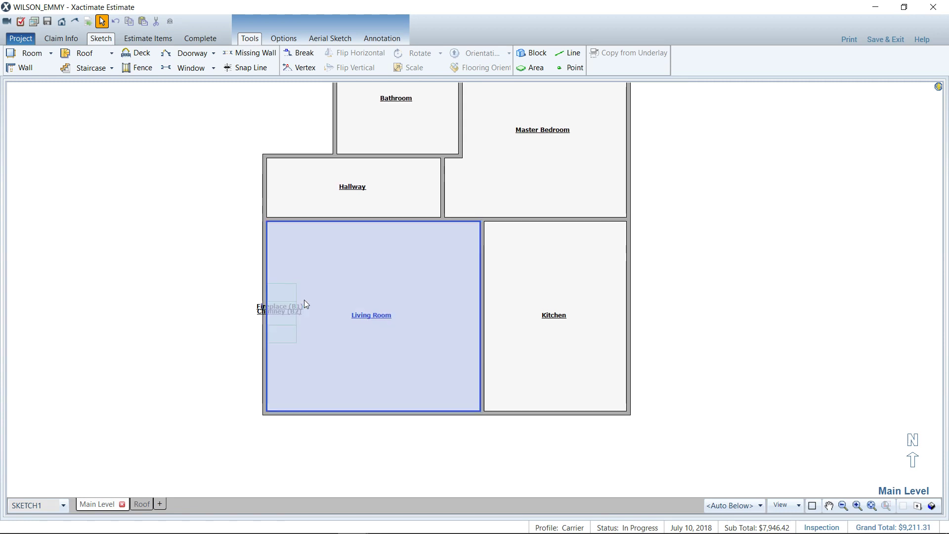
left_click(280, 329)
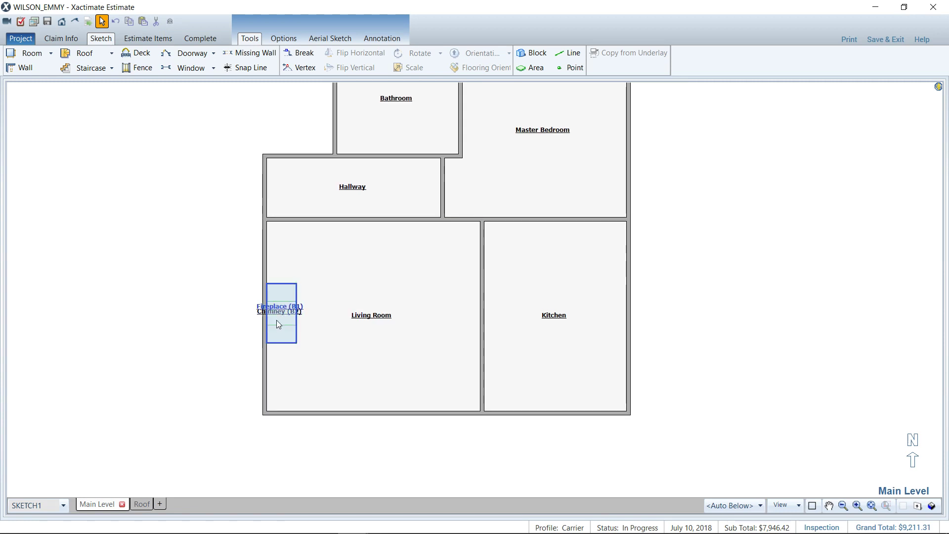
left_click(531, 55)
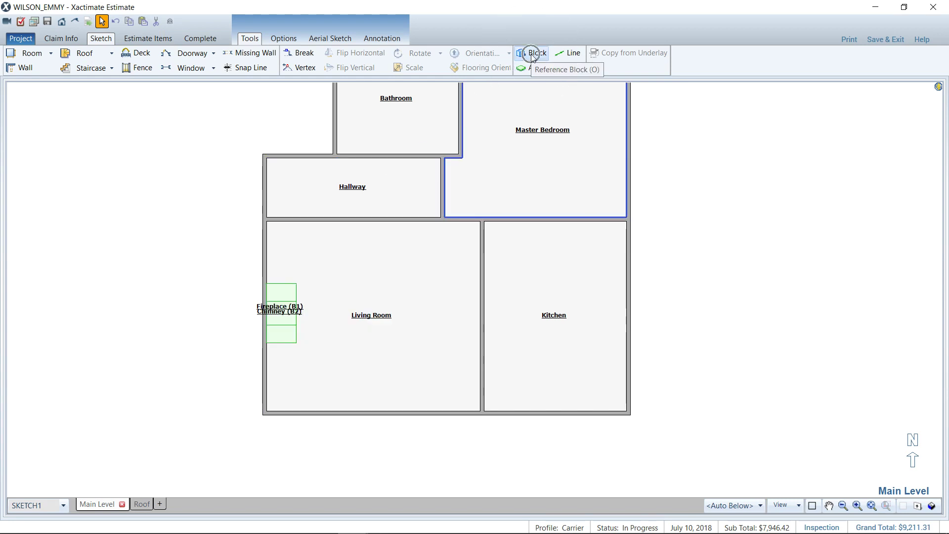
left_click(327, 319)
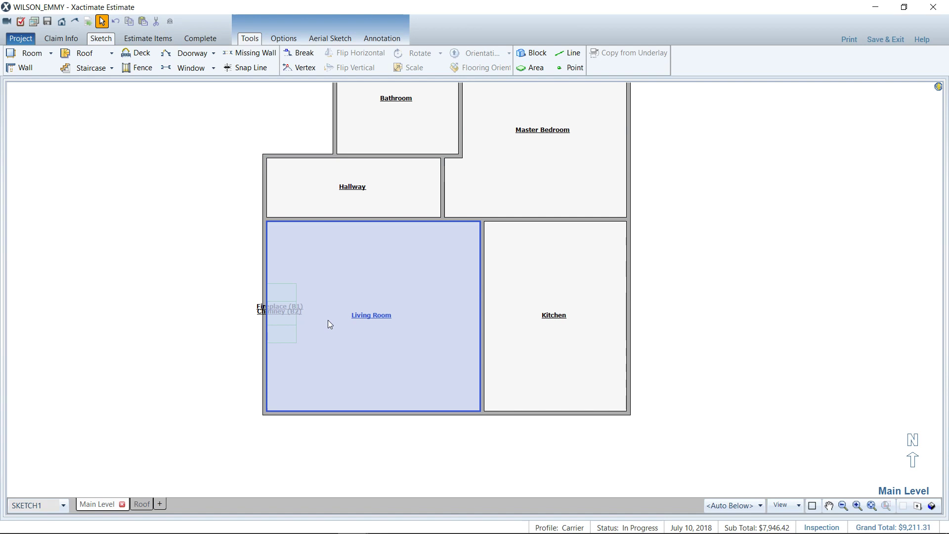
key("F3")
Show All Levels and orbit the house, then isolate the Main Level around the fireplace block.
left_click(173, 504)
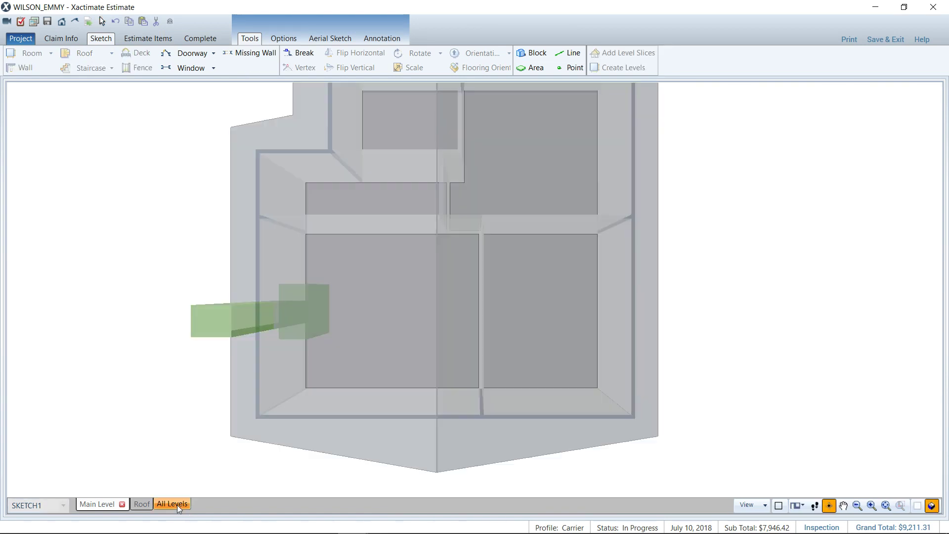
left_click_drag(290, 485, 554, 412)
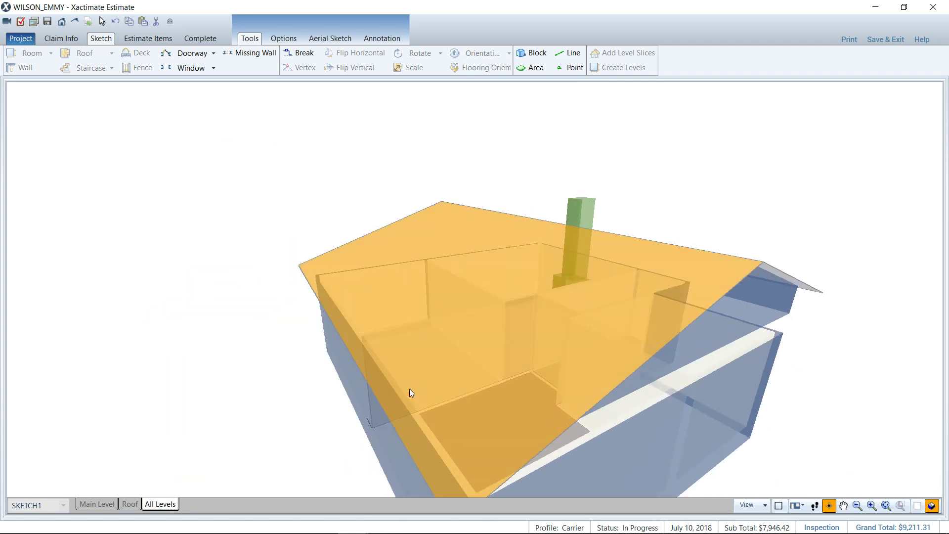
left_click_drag(410, 393, 447, 288)
left_click(97, 503)
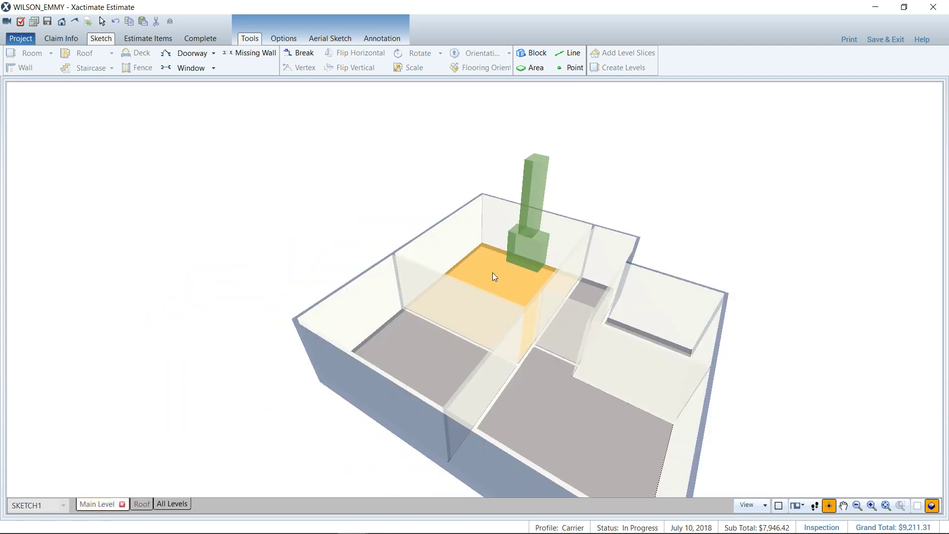
scroll(493, 272, "up", 8)
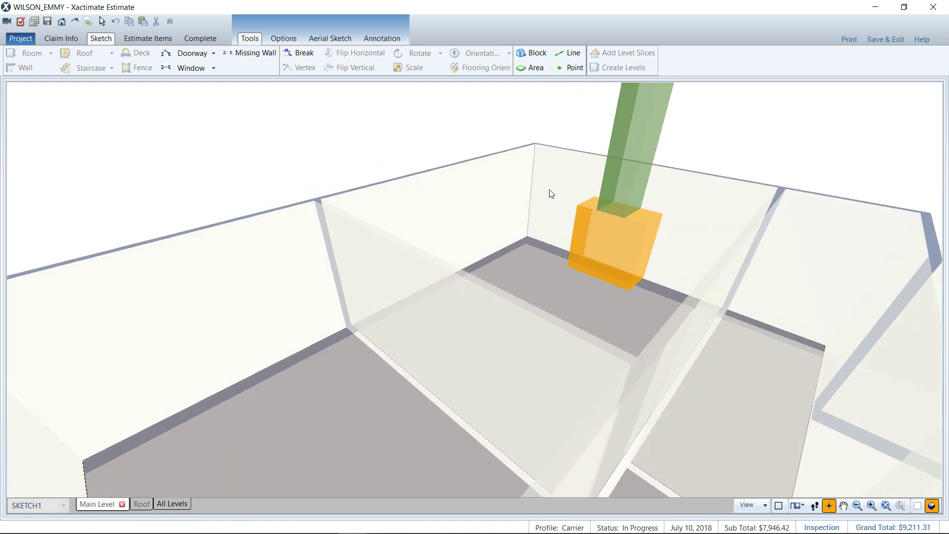
mouse_move(552, 194)
left_mouse_down()
mouse_move(584, 218)
mouse_move(575, 191)
mouse_move(579, 224)
left_mouse_up()
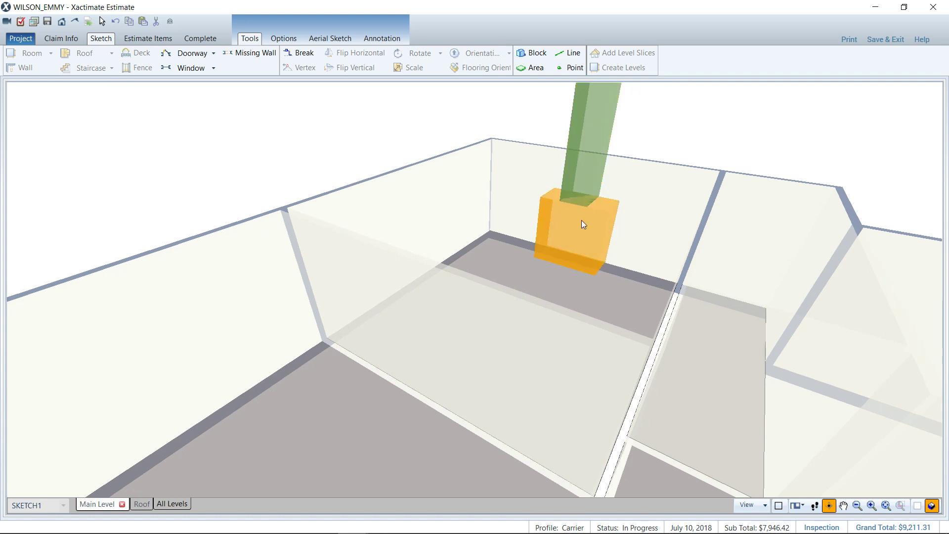
key("F3")
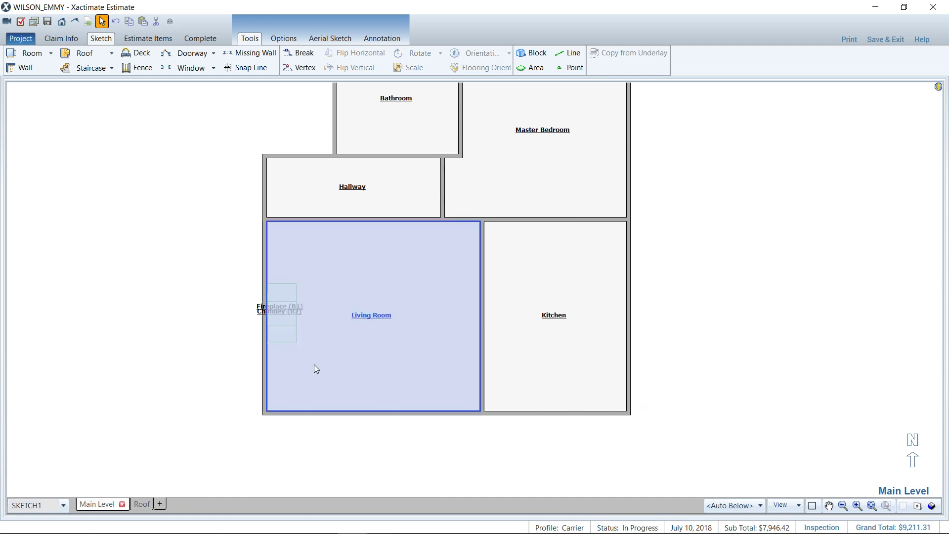
scroll(280, 322, "up", 2)
scroll(280, 322, "up", 2)
left_click(365, 316)
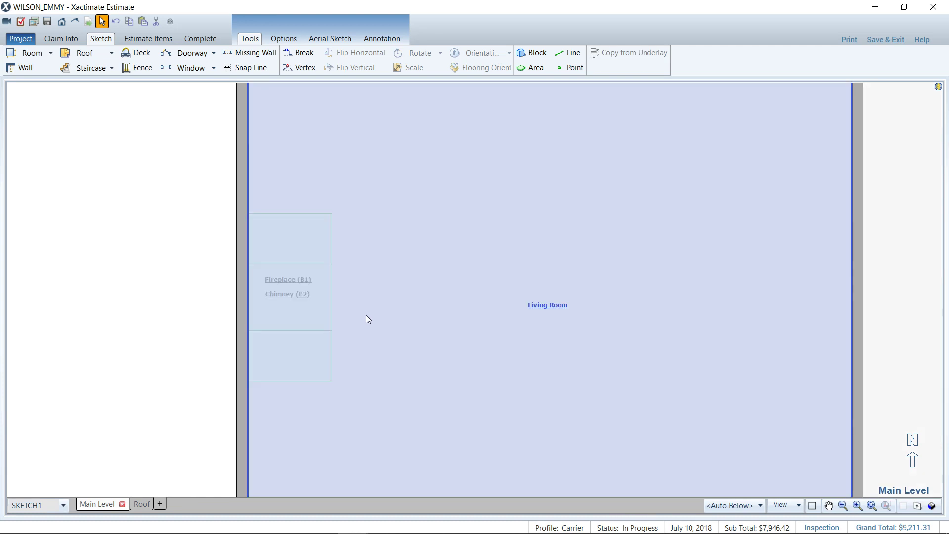
key("Escape")
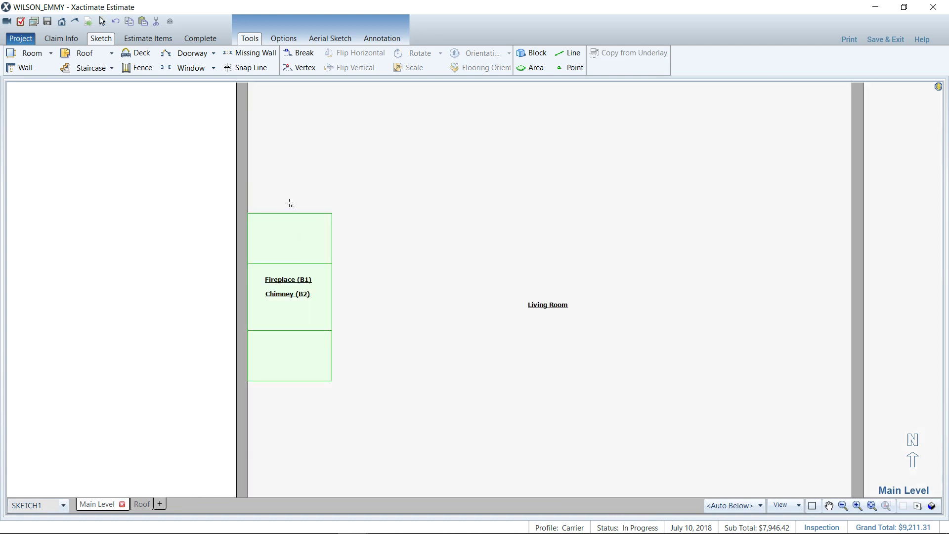
double_click(257, 197)
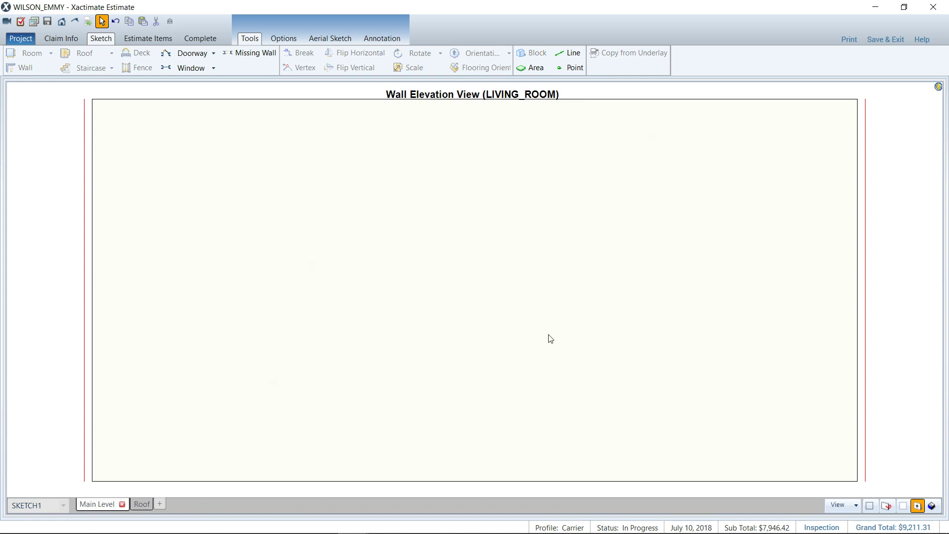
key("Escape")
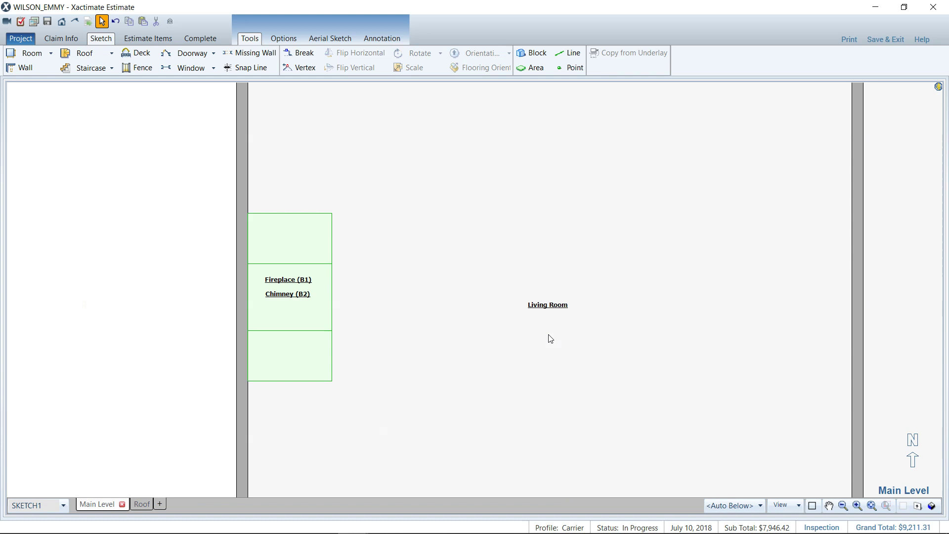
key("F12")
left_click_drag(547, 335, 382, 168)
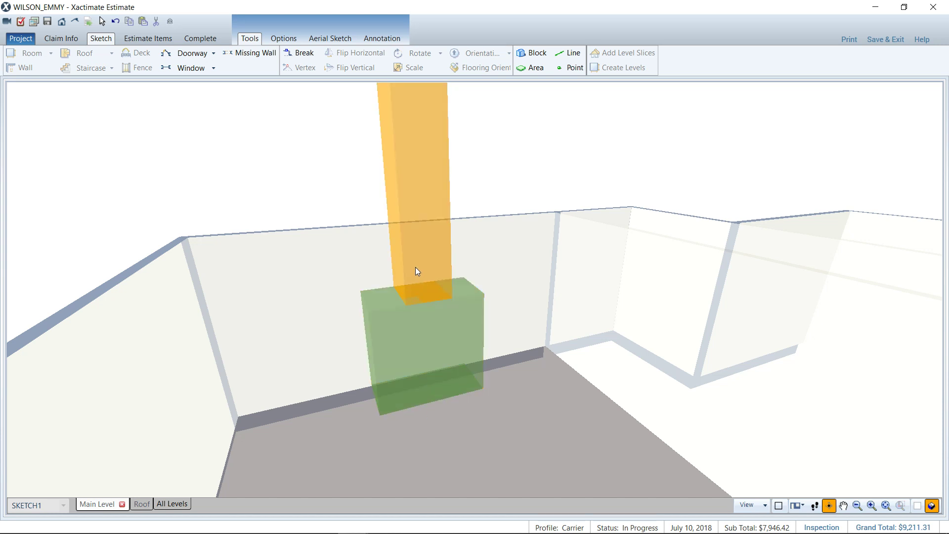
left_click(172, 503)
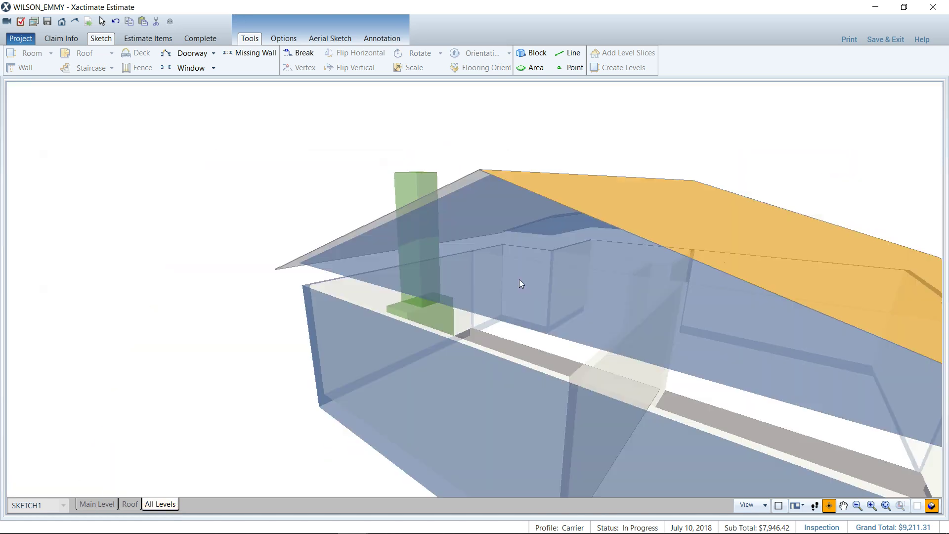
left_click_drag(519, 280, 479, 392)
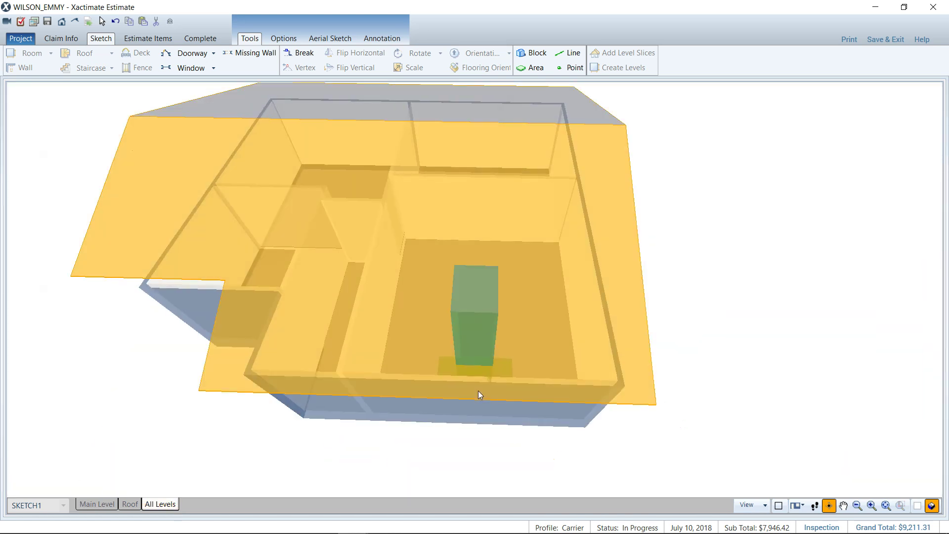
key("Escape")
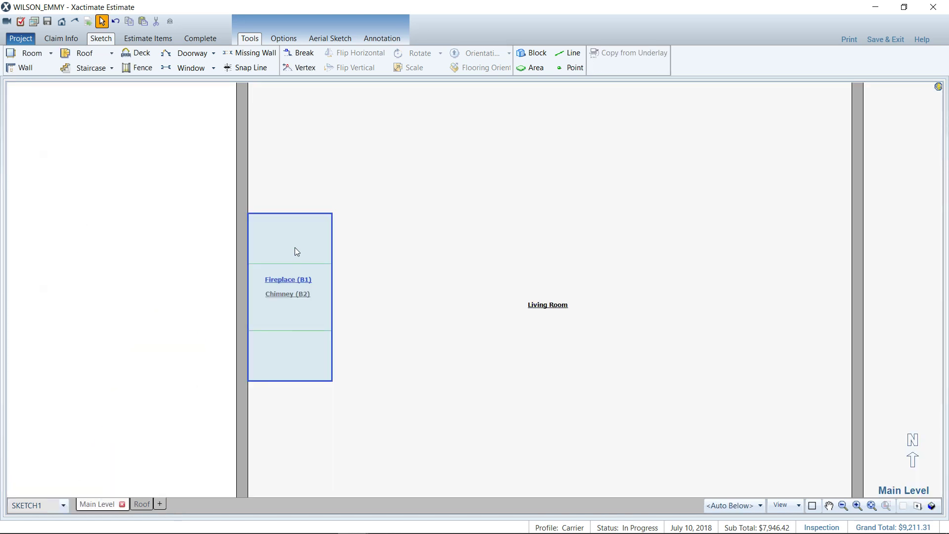
Set the Fireplace reference area's Remove SF Area Behind and Remove SF Area Under to Yes.
left_click(295, 246)
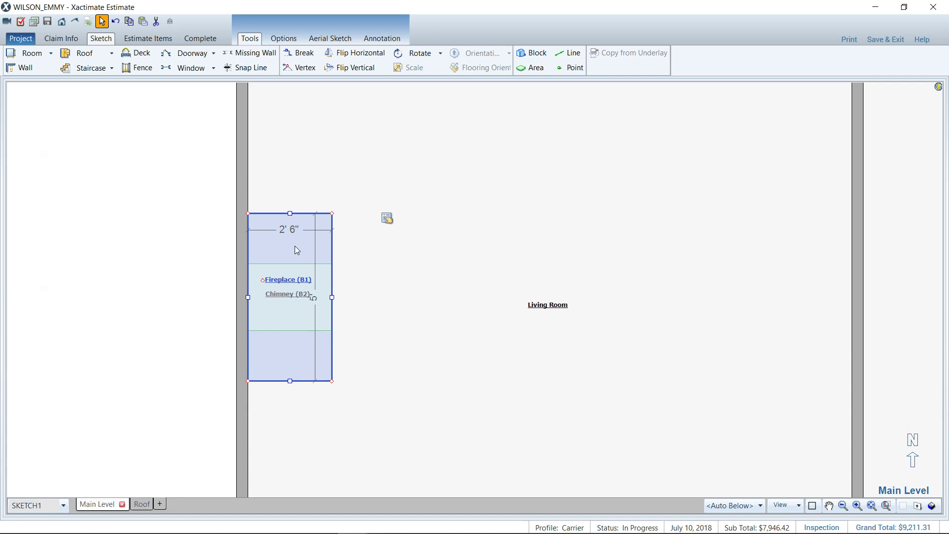
left_click(387, 218)
left_click(425, 229)
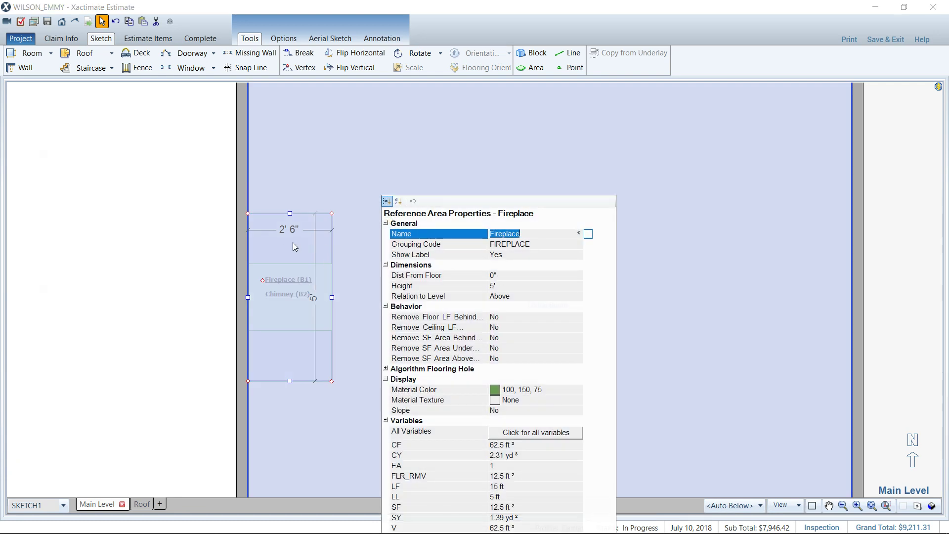
left_click(516, 285)
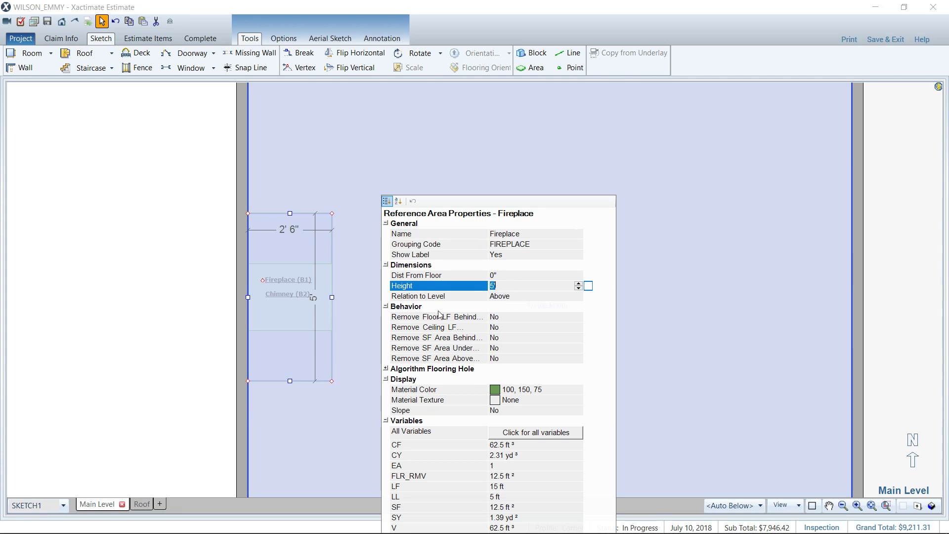
left_click(492, 338)
key("Down")
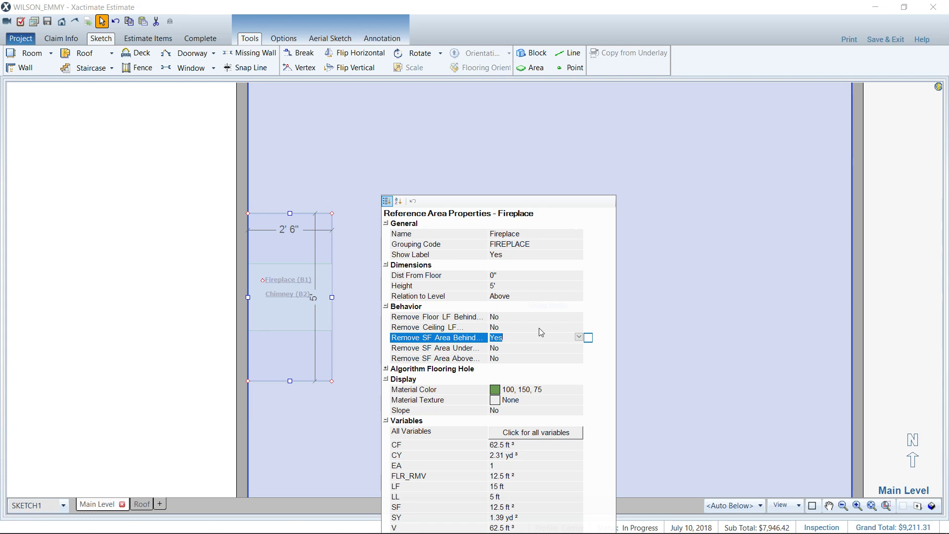
left_click(502, 348)
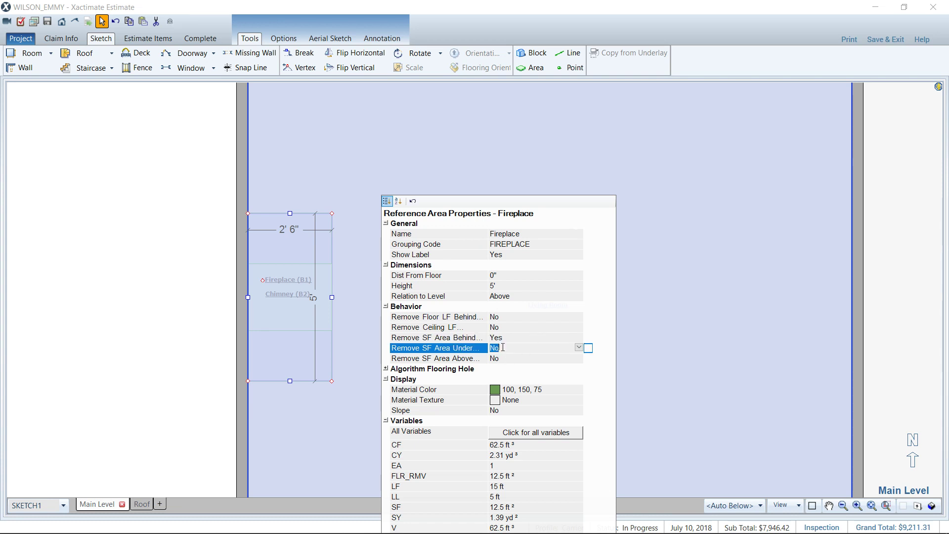
key("Down")
left_click(504, 358)
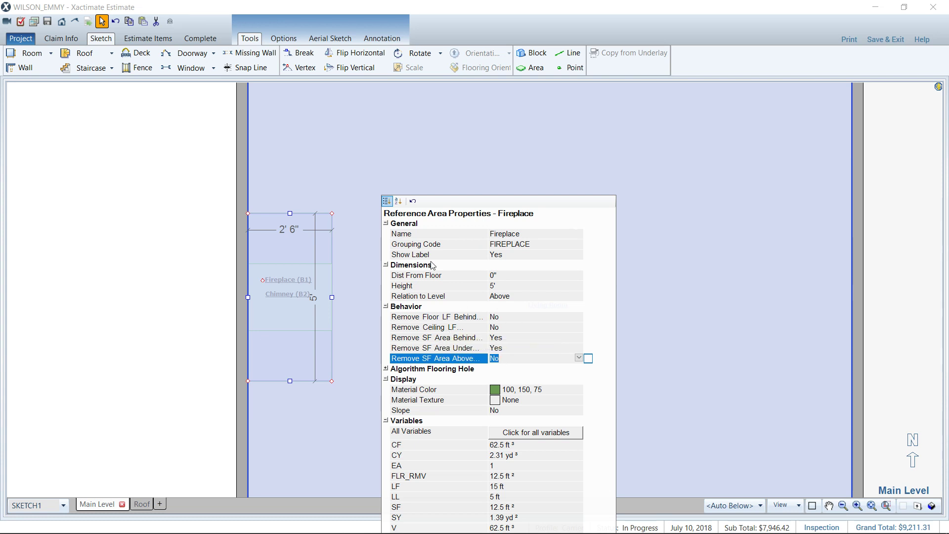
left_click(642, 295)
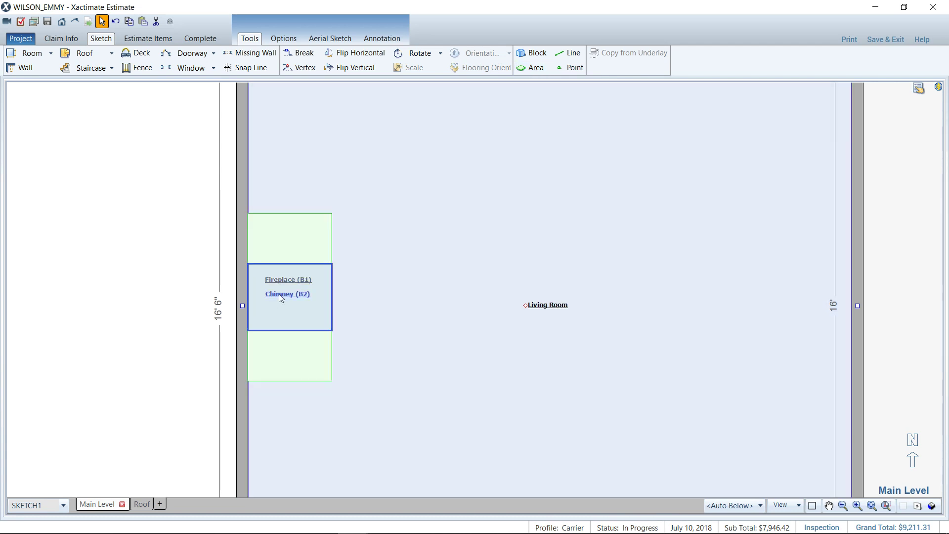
Check the Chimney's Dist From Floor property, then open the Living Room's Items pane.
left_click(279, 294)
left_click(387, 268)
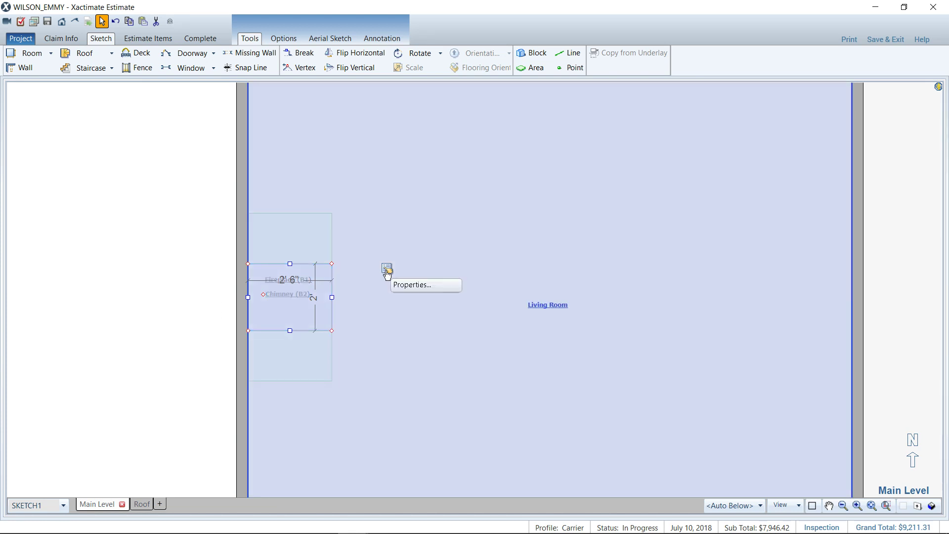
left_click(424, 284)
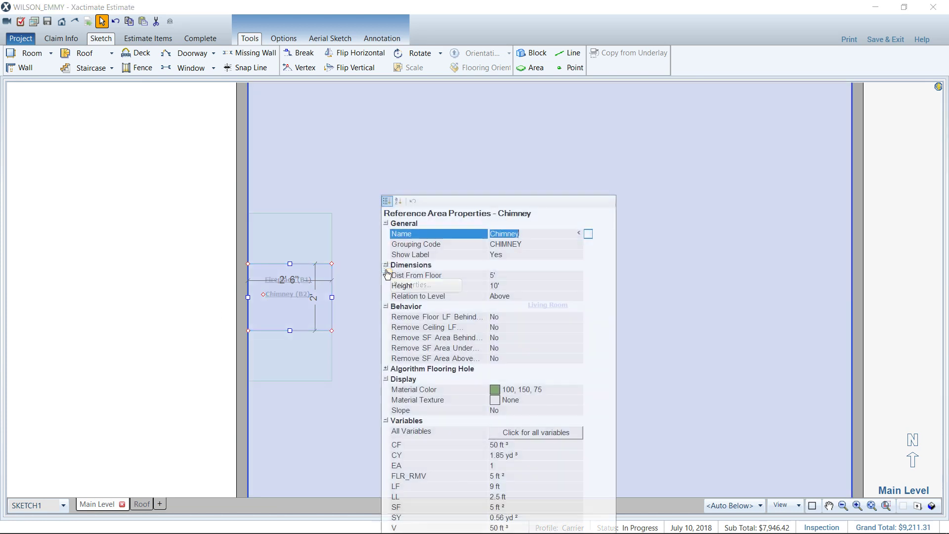
left_click(509, 271)
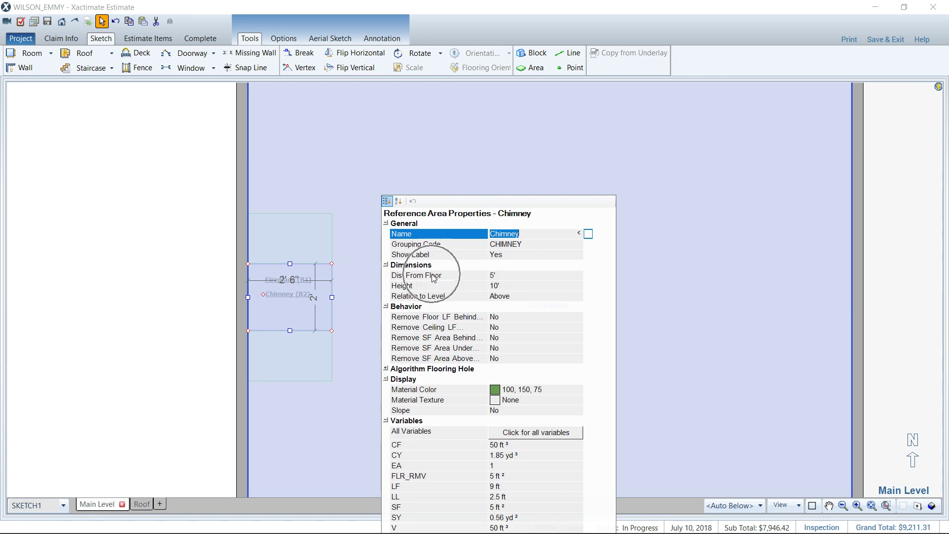
left_click(344, 222)
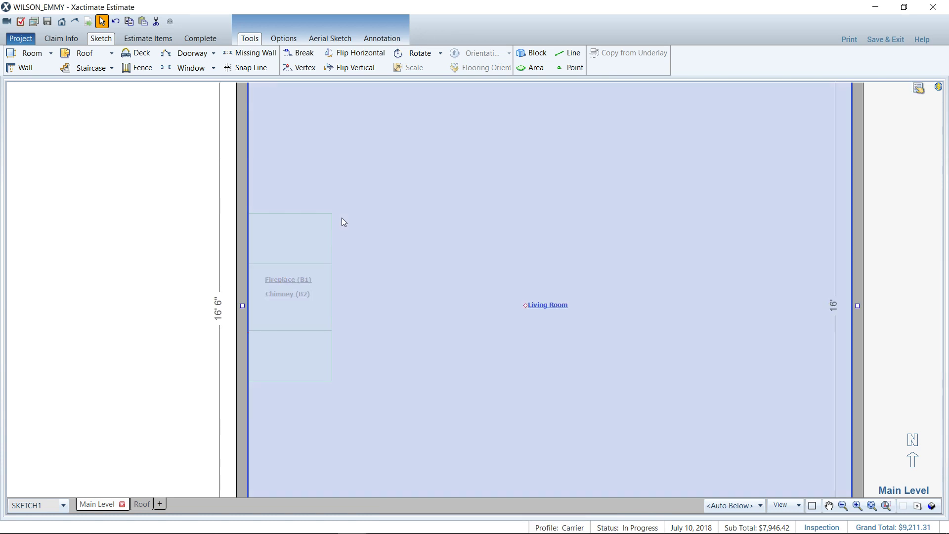
double_click(342, 218)
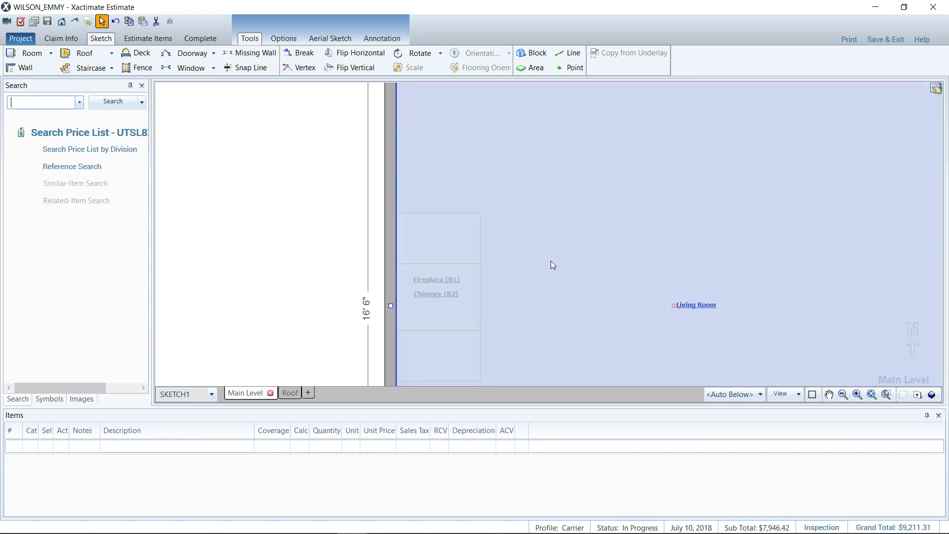
scroll(550, 262, "down", 3)
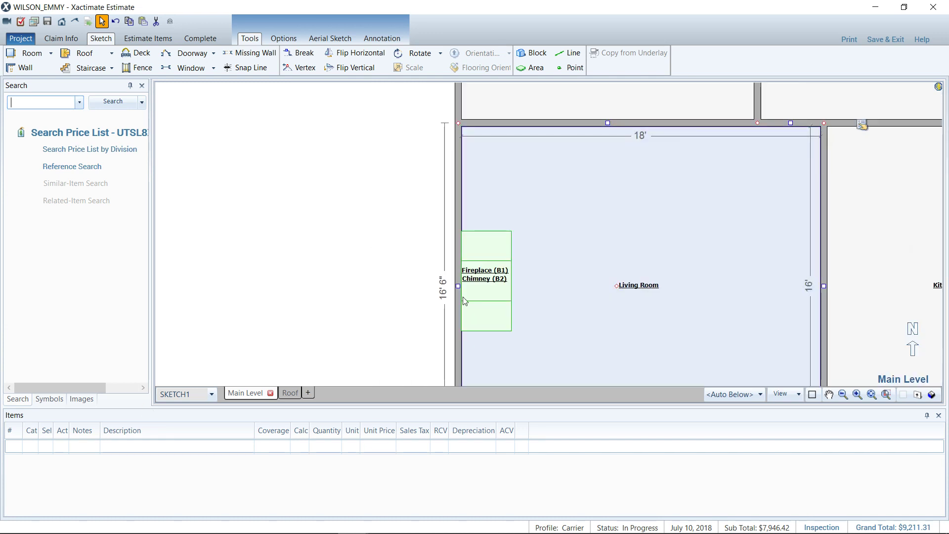
left_click(22, 399)
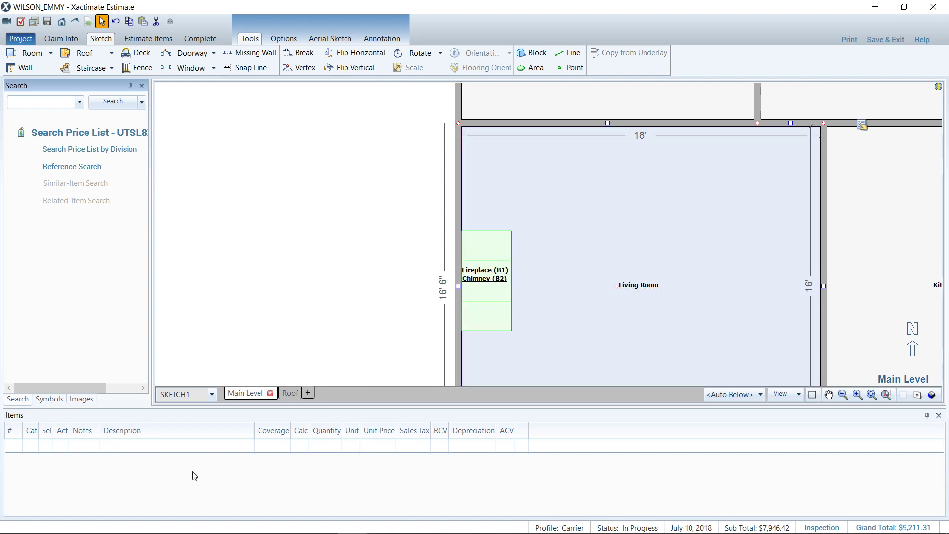
left_click(194, 475)
left_click_drag(312, 429, 374, 428)
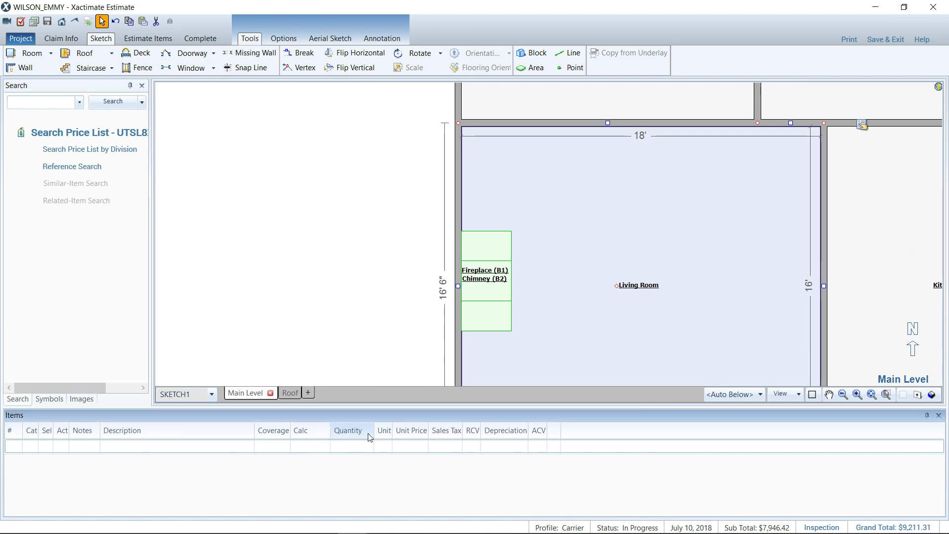
left_click(487, 286)
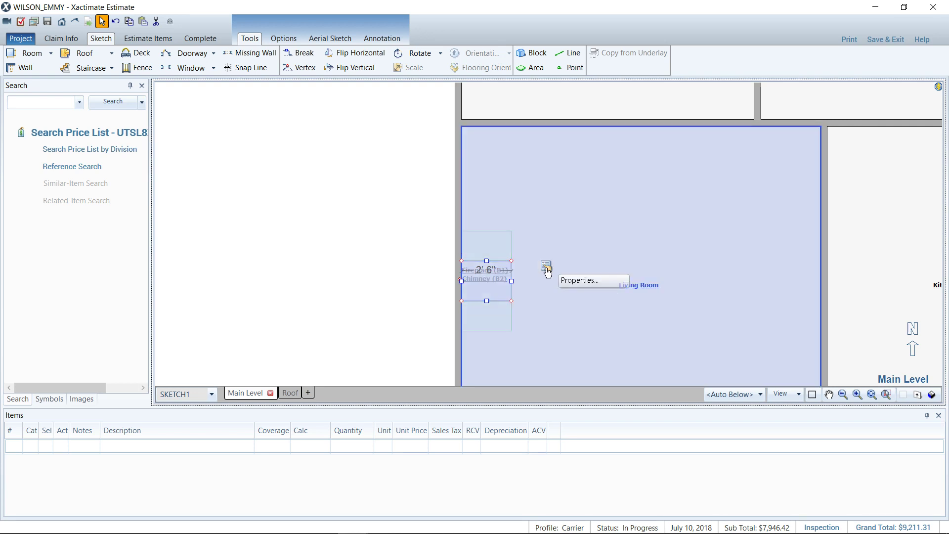
left_click(546, 268)
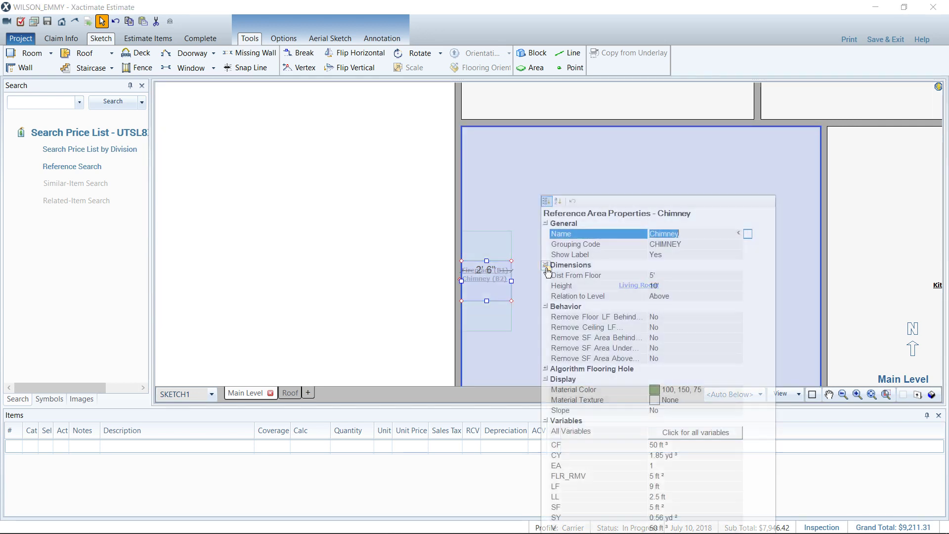
left_click(403, 244)
key("ctrl+3")
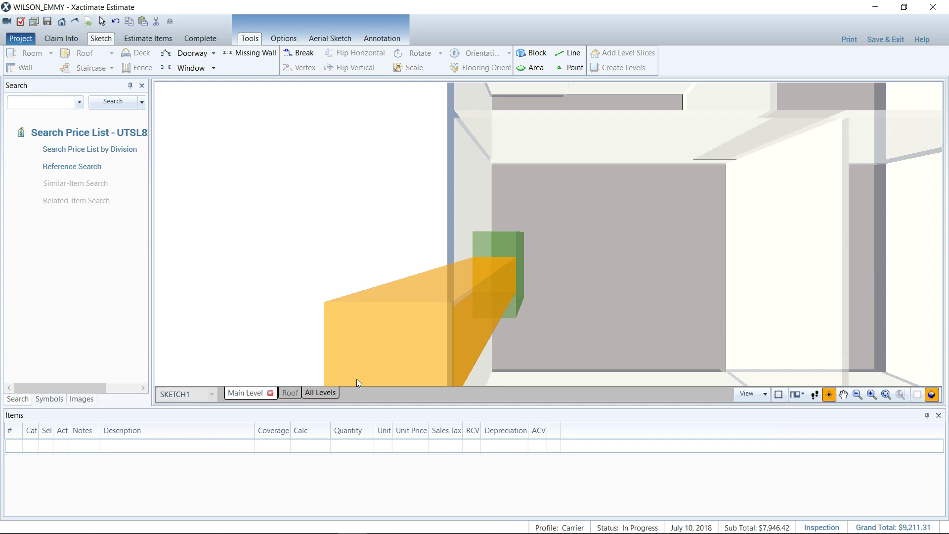
left_click(291, 393)
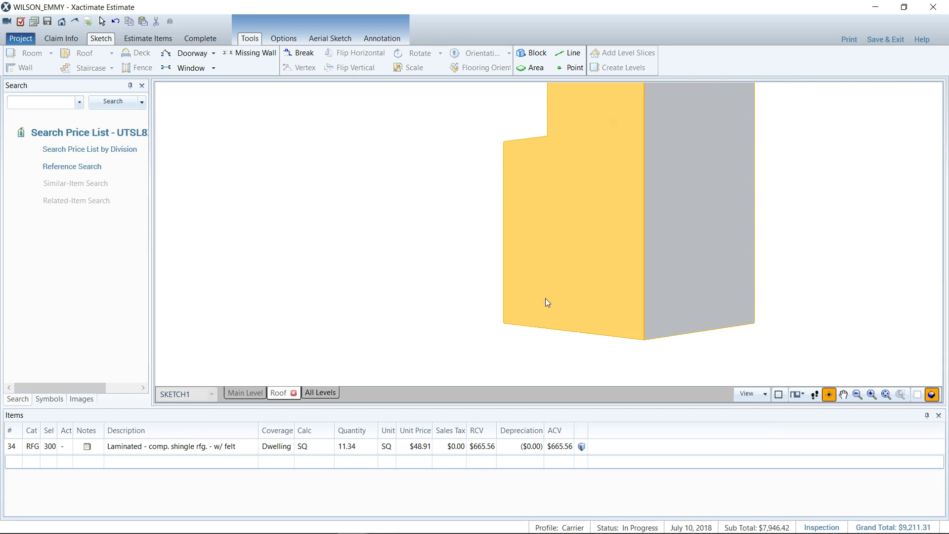
left_click(321, 393)
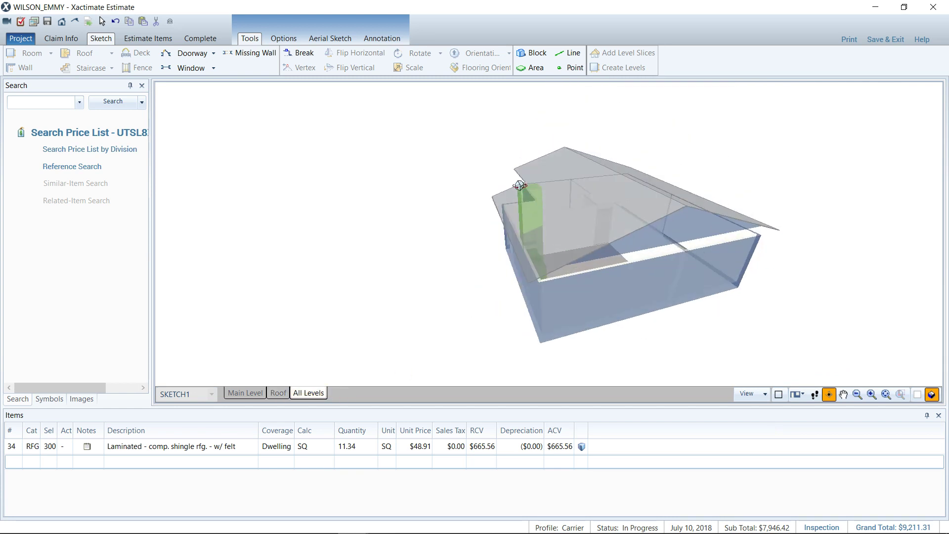
left_click_drag(519, 185, 563, 223)
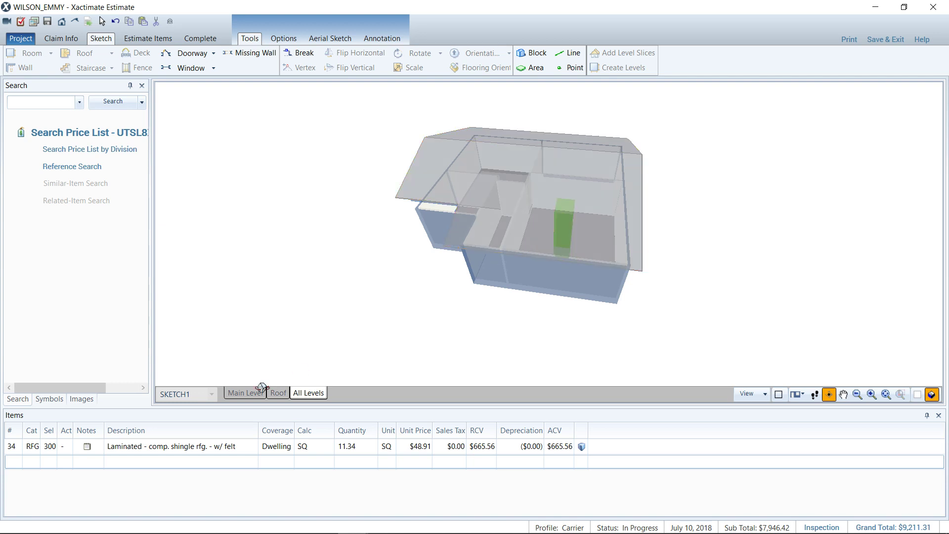
left_click(245, 393)
double_click(482, 272)
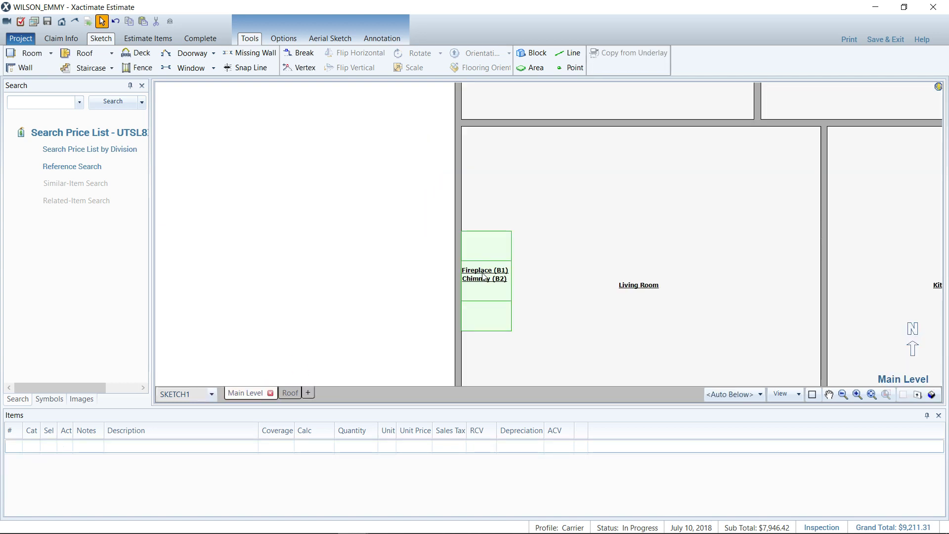
Inspect the fireplace block on the Main Level and roof face F2 (B) on the roof.
left_click(478, 278)
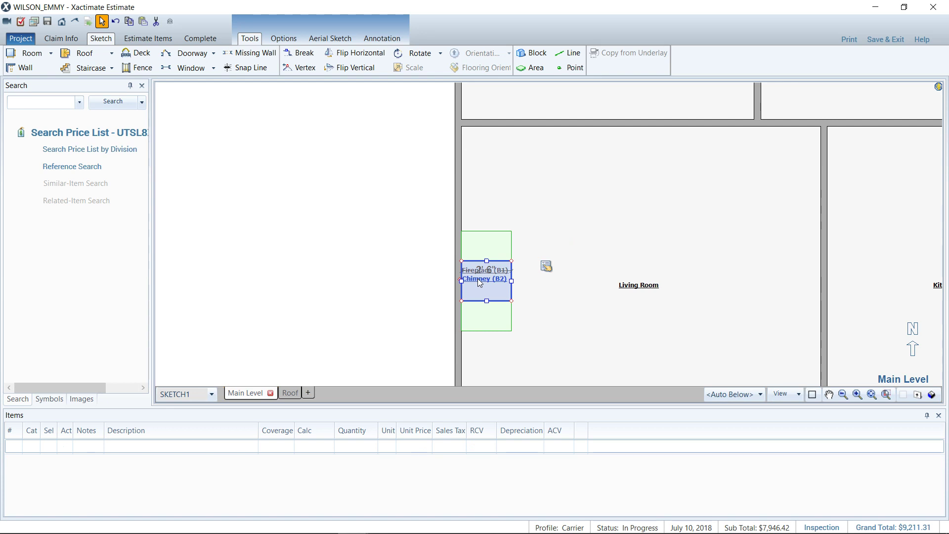
left_click(512, 280)
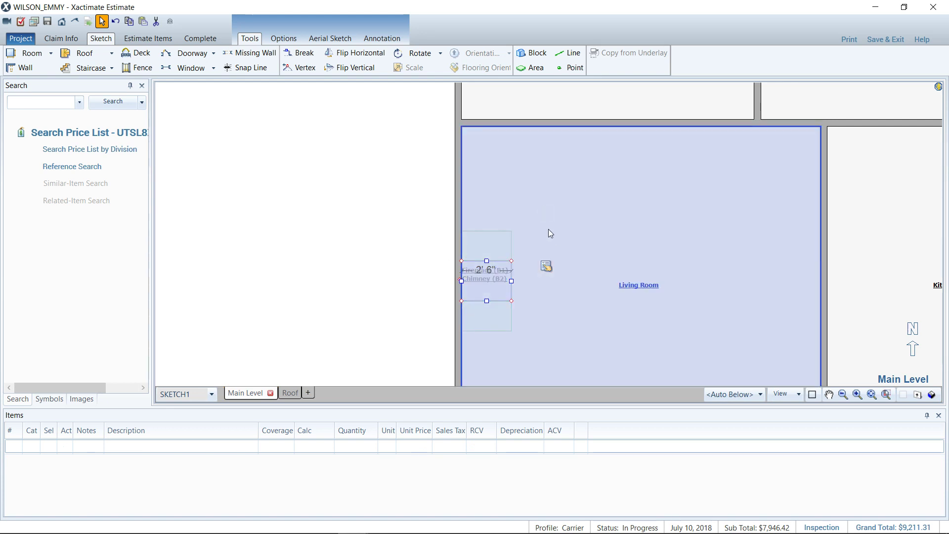
left_click(416, 376)
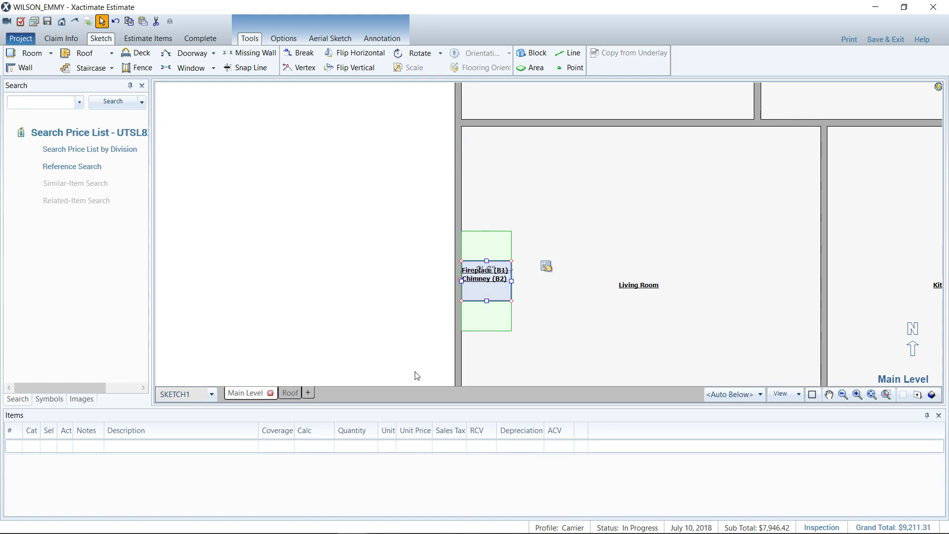
left_click(294, 393)
left_click(554, 262)
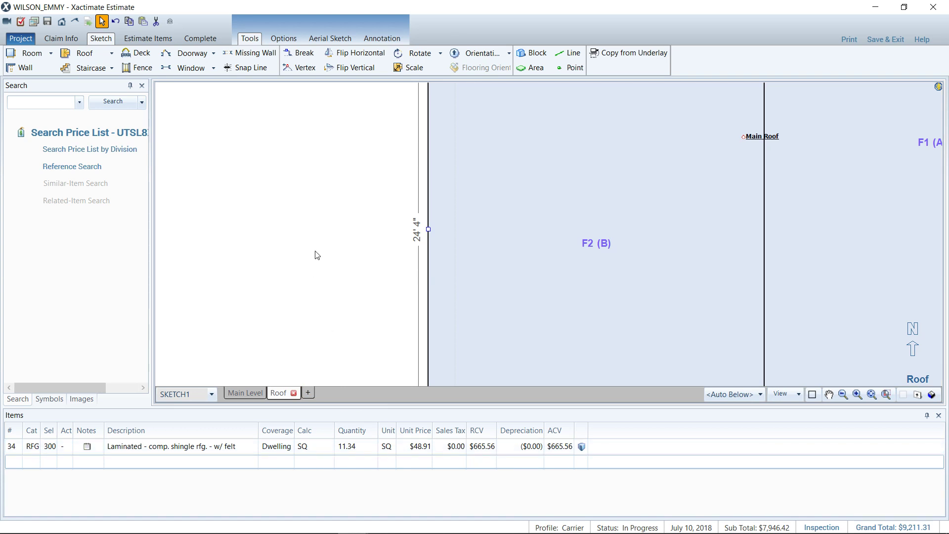
left_click(337, 282)
left_click(246, 393)
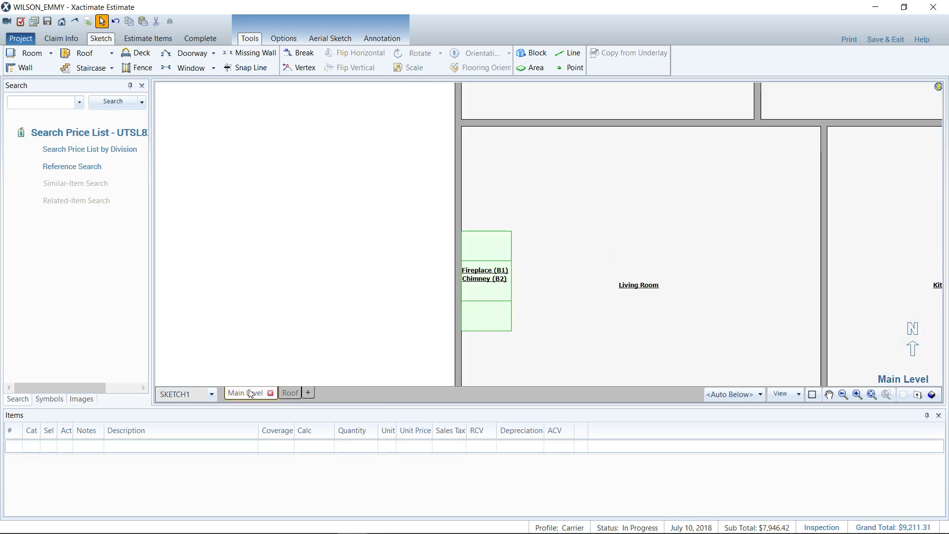
Set the Chimney's Remove Floor LF Behind, Remove Ceiling LF and Remove SF Area options to Yes.
left_click(483, 282)
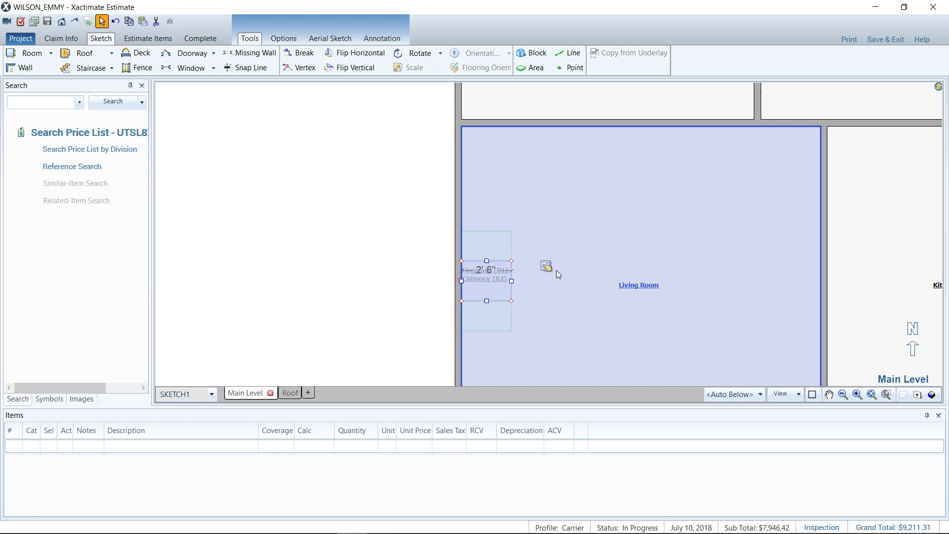
left_click(546, 267)
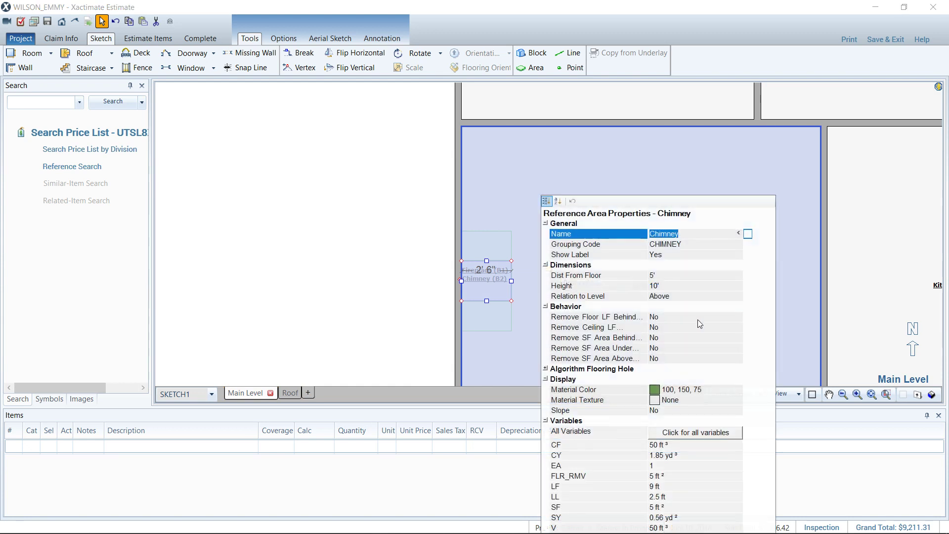
left_click(663, 318)
double_click(665, 317)
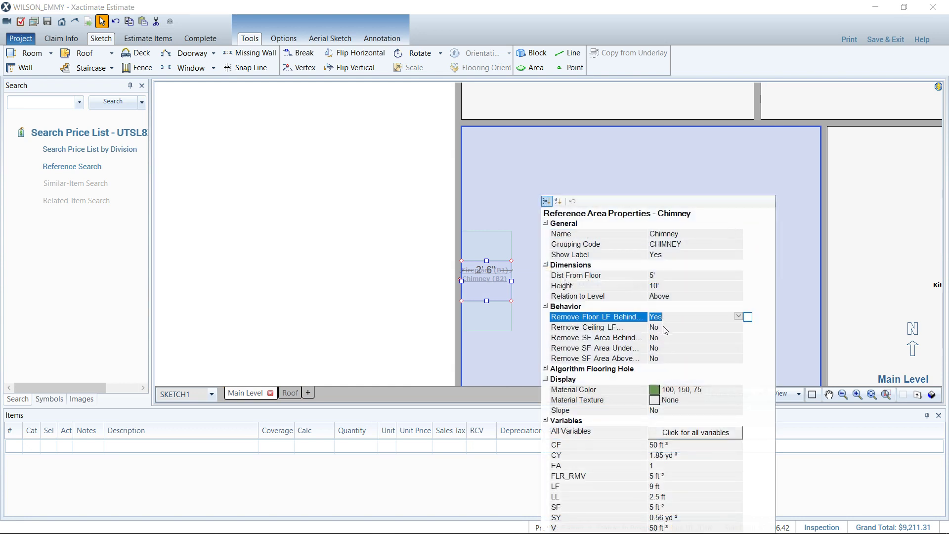
double_click(665, 327)
left_click(665, 337)
double_click(665, 337)
left_click(665, 348)
left_click(665, 358)
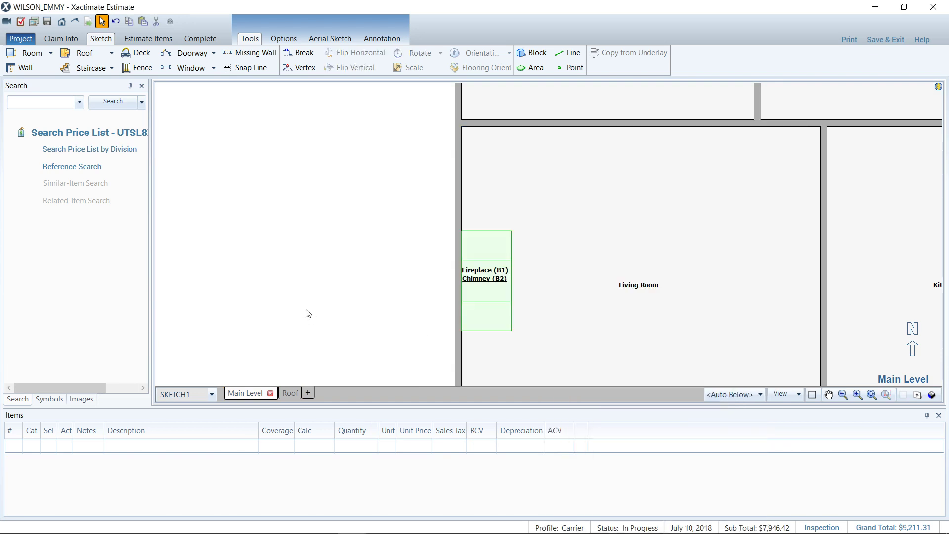
left_click(306, 313)
Check the roof's laminated shingle quantity, review the Chimney properties again, and select Chimney (B2).
left_click(292, 393)
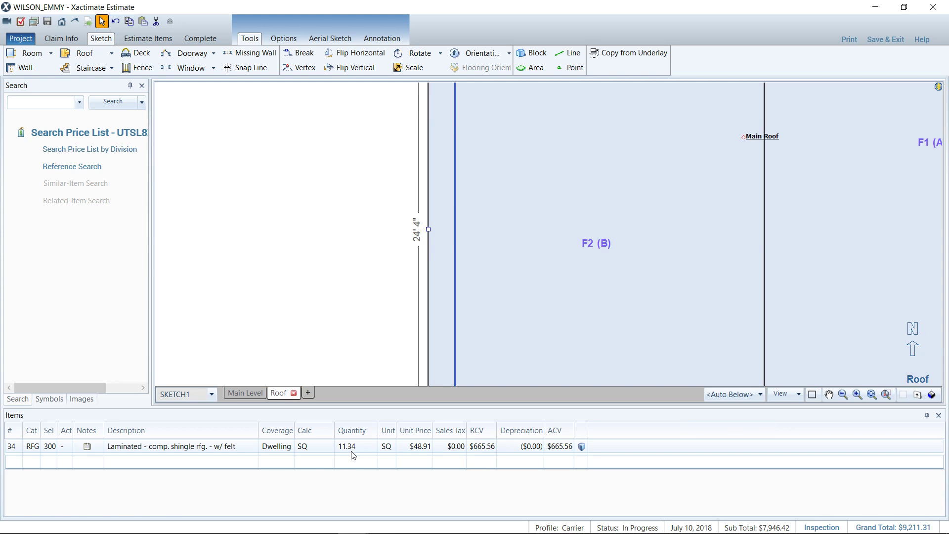
left_click(351, 451)
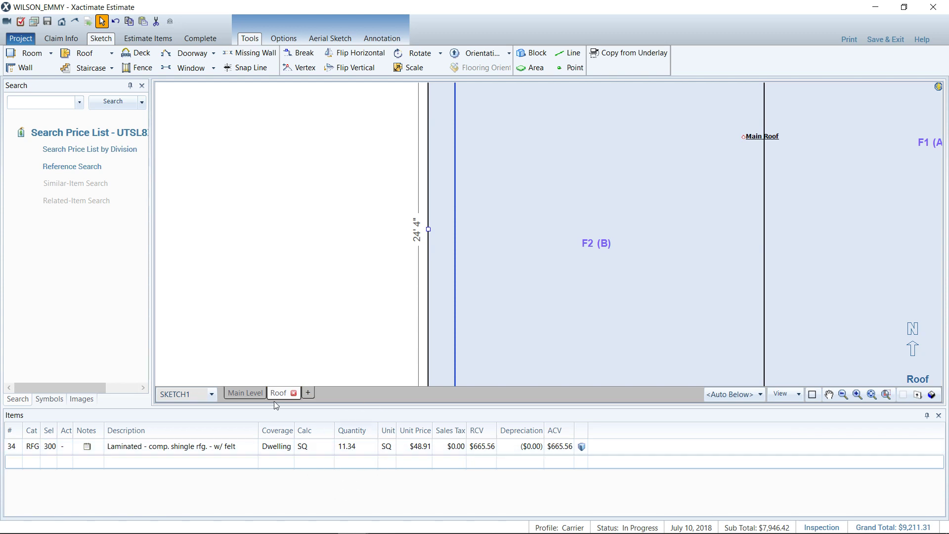
left_click(255, 392)
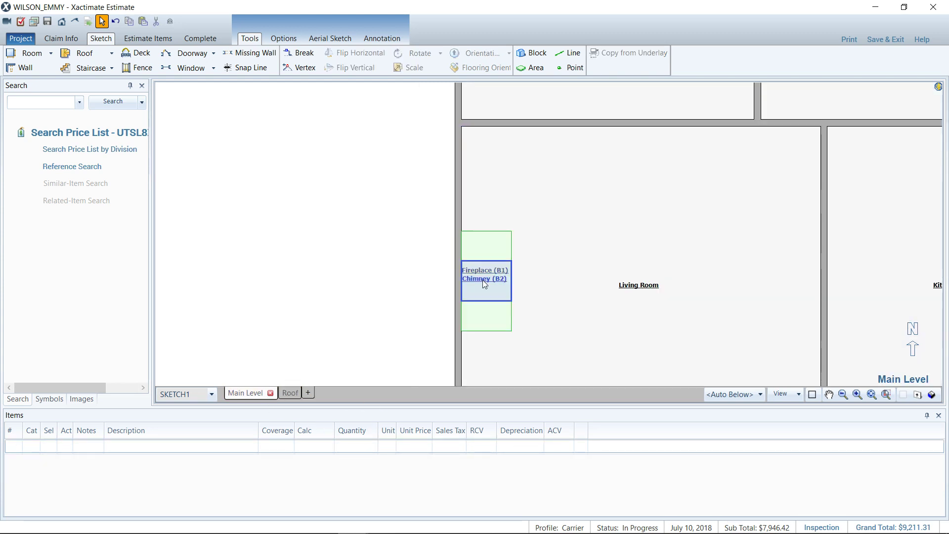
left_click(482, 280)
left_click(546, 267)
left_click(588, 282)
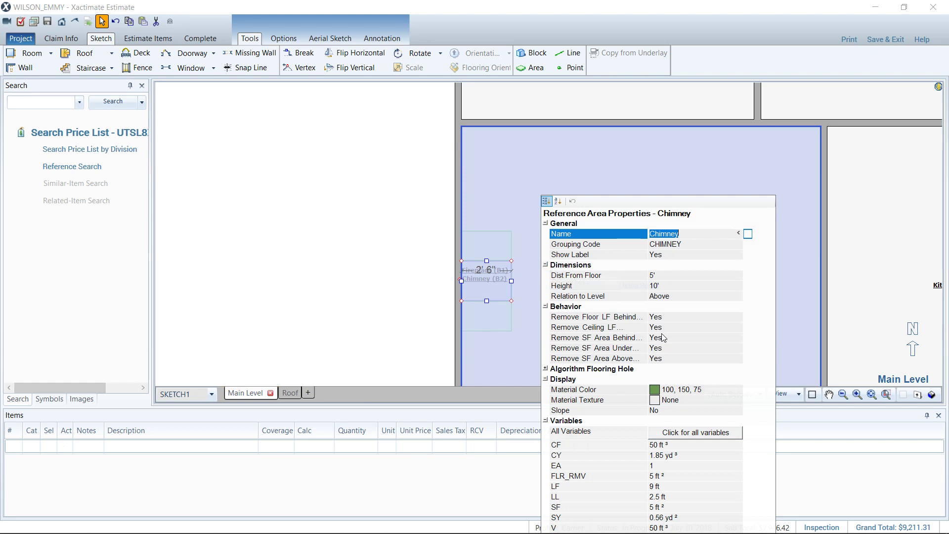
left_click(331, 260)
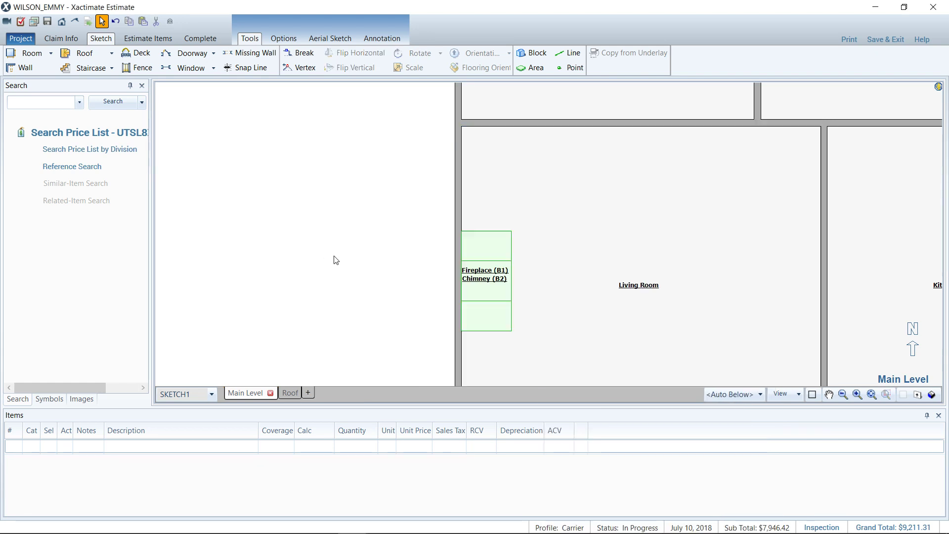
left_click(482, 283)
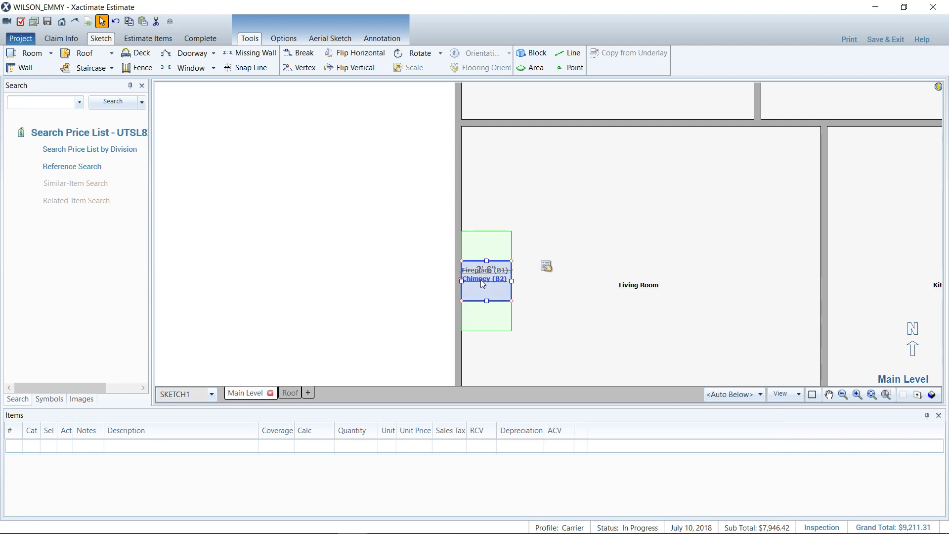
Delete Chimney (B2) and draw a small rectangular area on roof face F2 (B).
key("Delete")
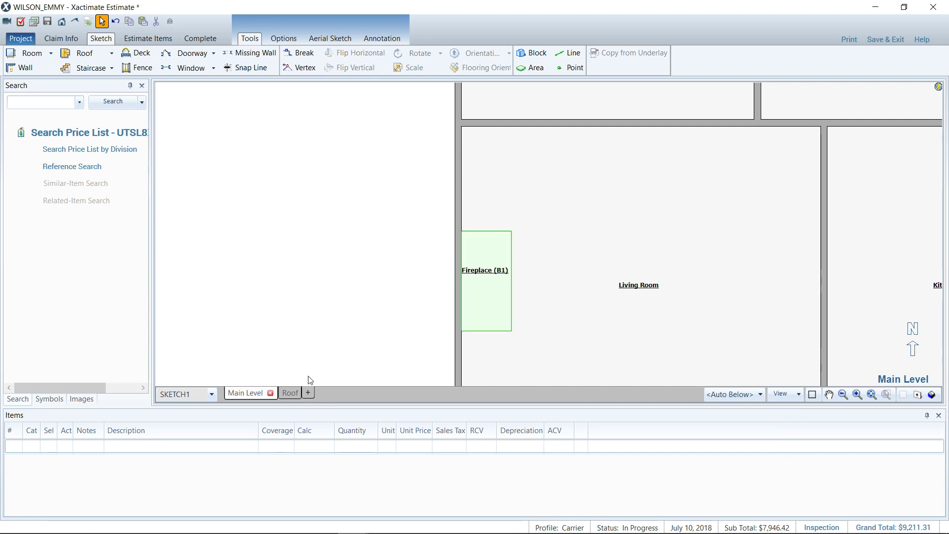
left_click(291, 393)
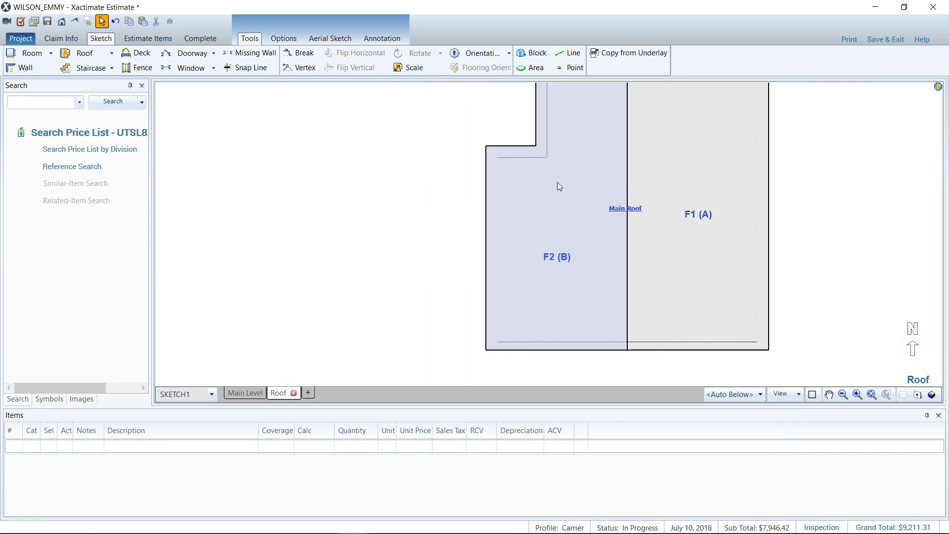
left_click(532, 67)
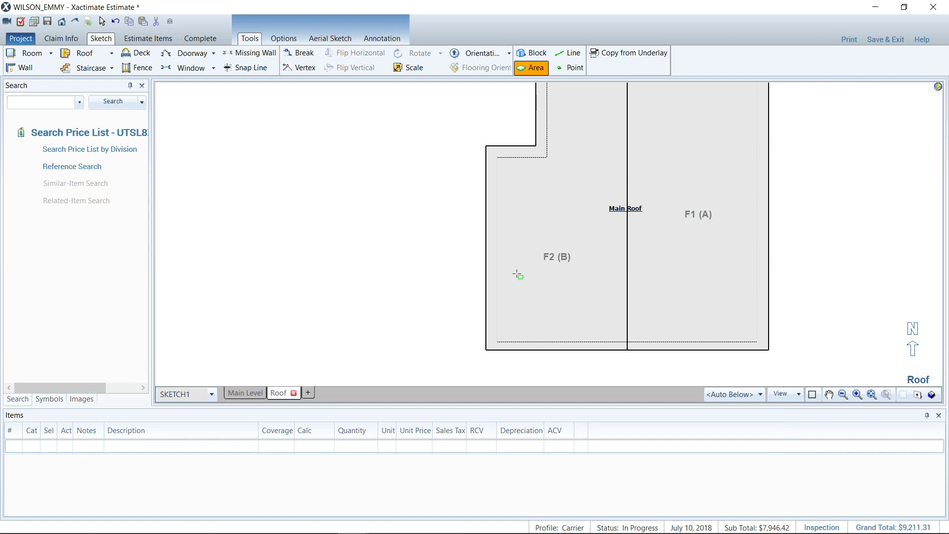
scroll(515, 270, "up", 3)
left_click_drag(491, 235, 548, 293)
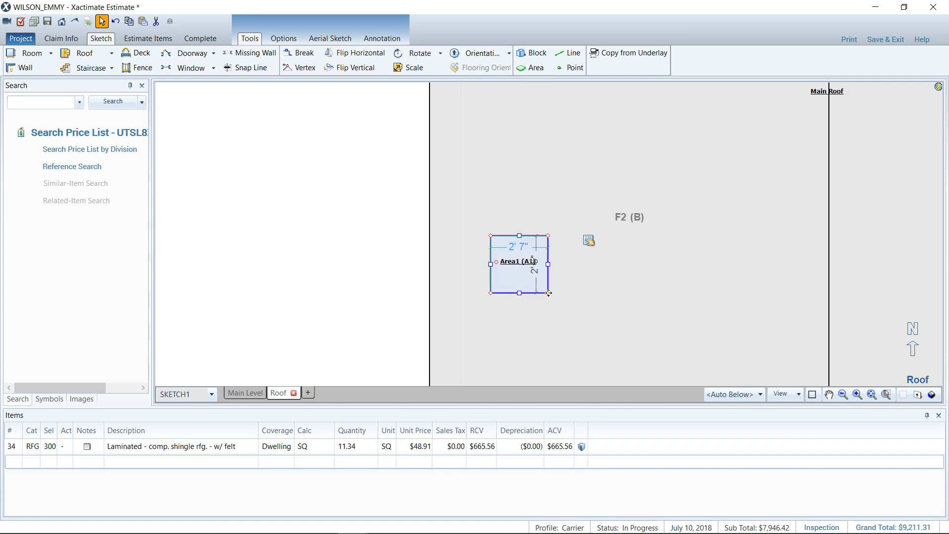
key("Escape")
left_click(525, 253)
Resize Area1 (A1) to 2' 6" by 2' 6".
left_click(523, 246)
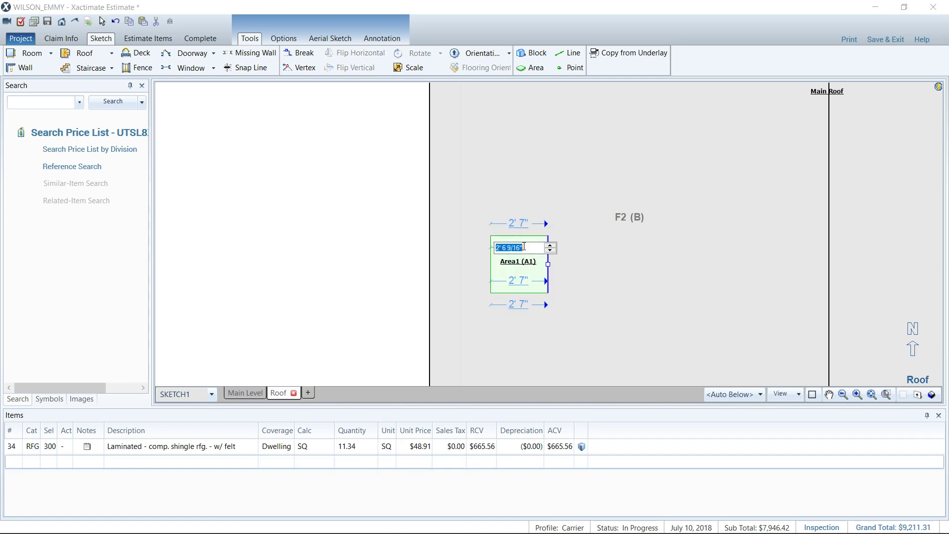
type("2'")
key("Return")
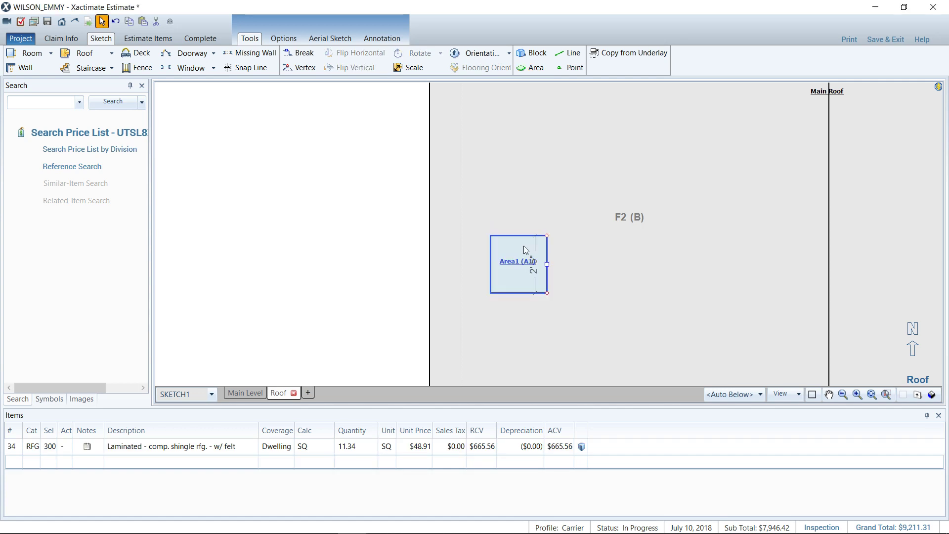
scroll(523, 265, "up", 2)
left_click(517, 219)
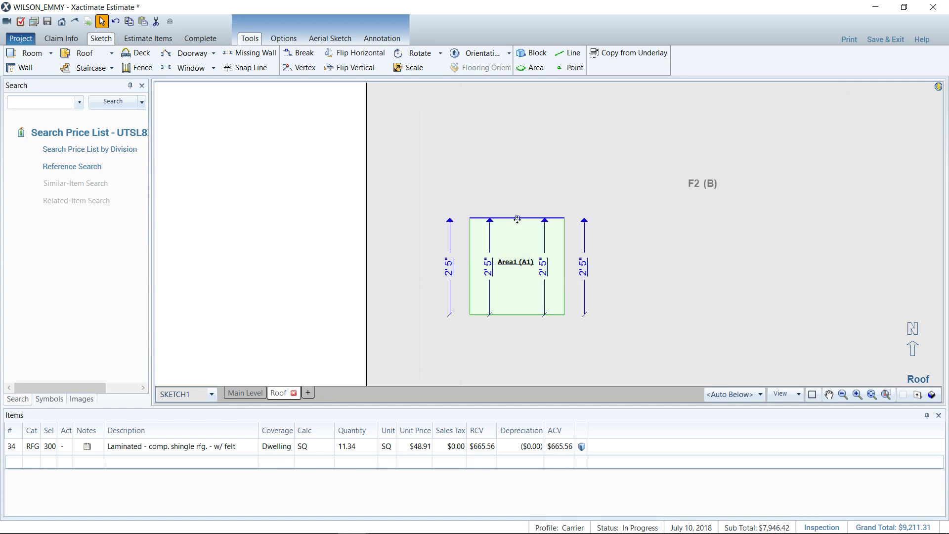
key("Up")
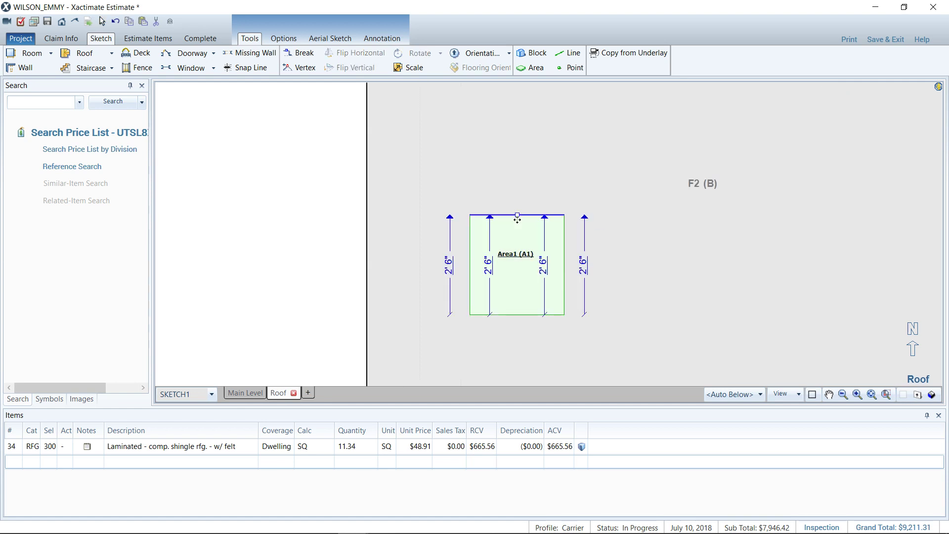
key("Escape")
left_click(527, 274)
scroll(522, 271, "down", 2)
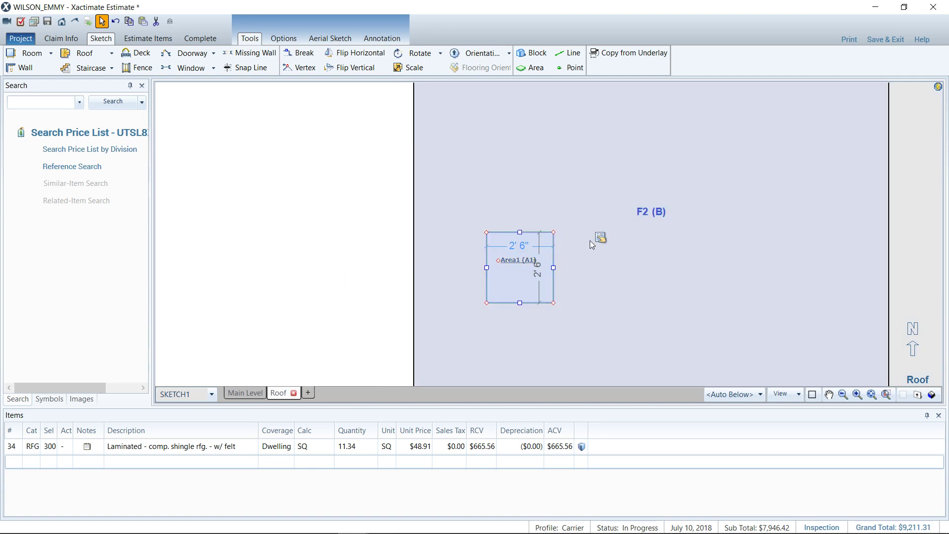
Set Area1 (A1)'s Hole behavior to Yes, cutting shingles from 11.34 to 11.28 SQ.
left_click(600, 237)
left_click(621, 252)
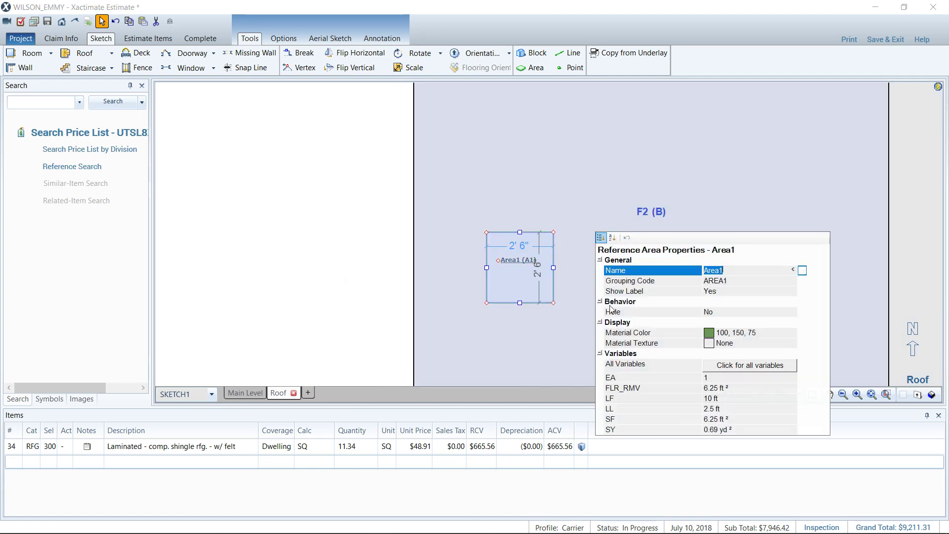
left_click(706, 315)
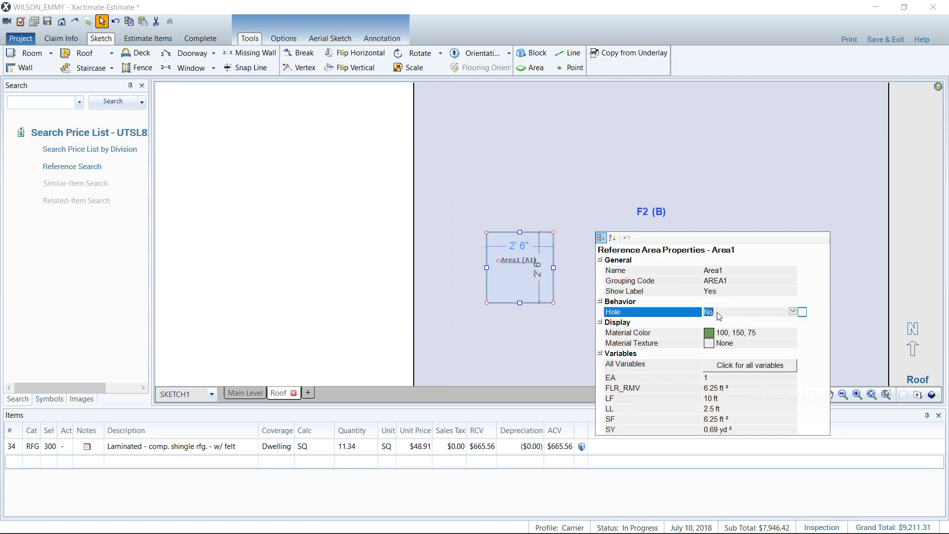
double_click(718, 308)
left_click(741, 306)
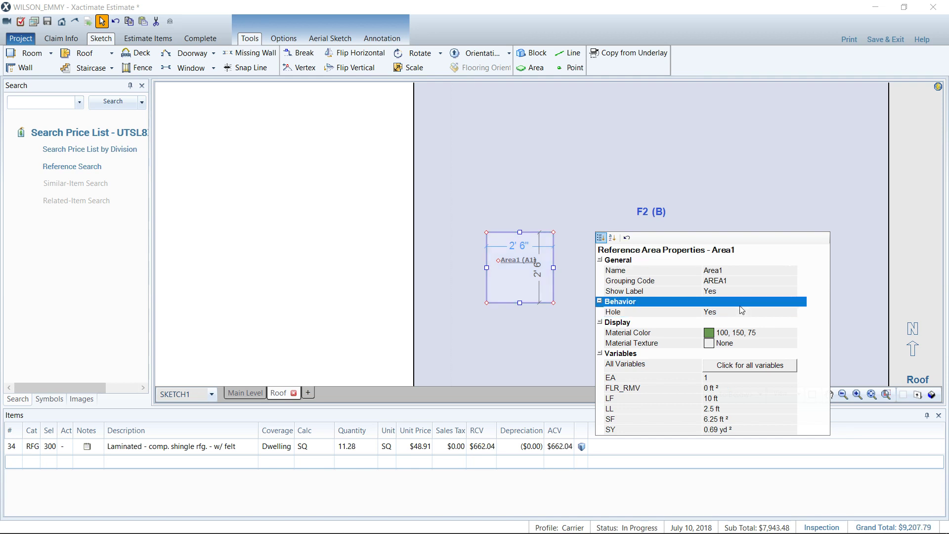
left_click(357, 452)
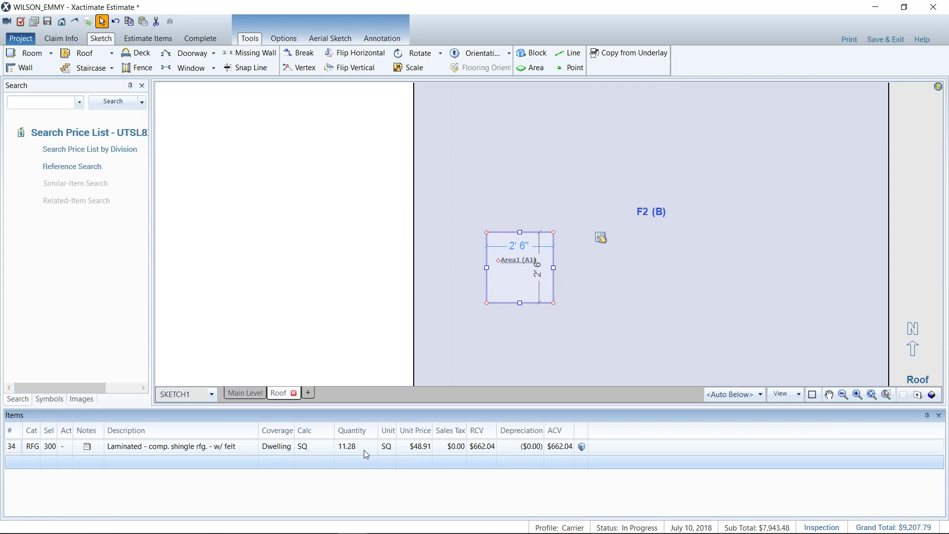
Drag Area1's right and top edges outward so shingles drop to 10.67 SQ.
left_click_drag(553, 267, 731, 264)
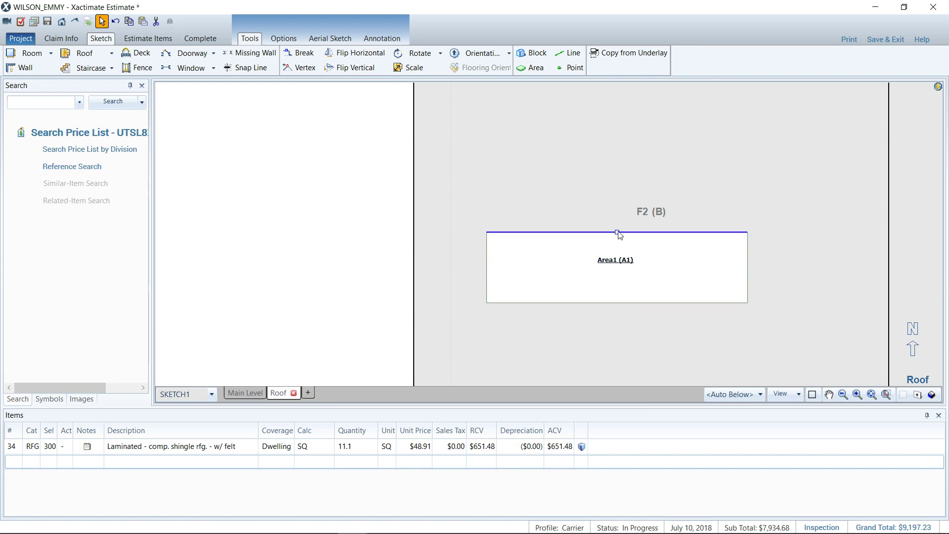
left_click_drag(620, 233, 643, 105)
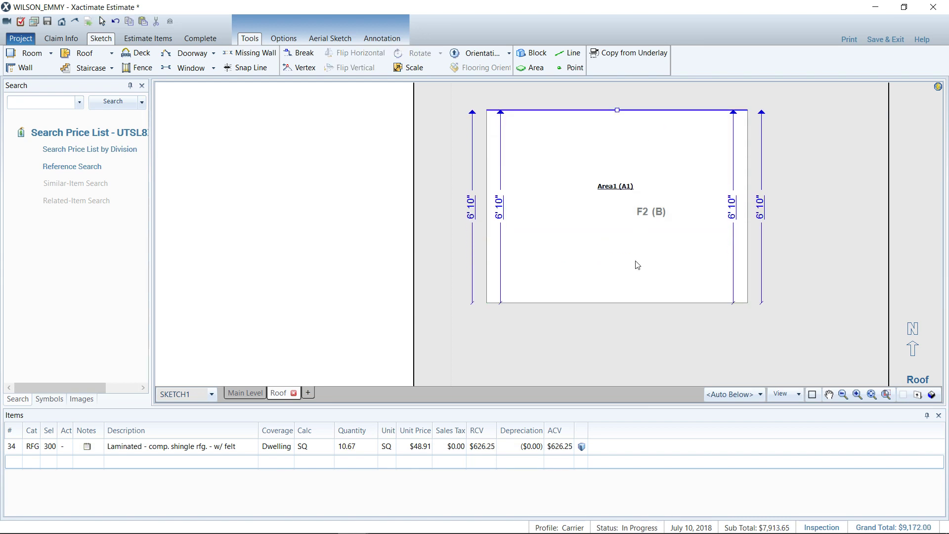
left_click(470, 257)
Inspect the roof opening in 3-D, then return to the 2-D roof plan.
key("ctrl+3")
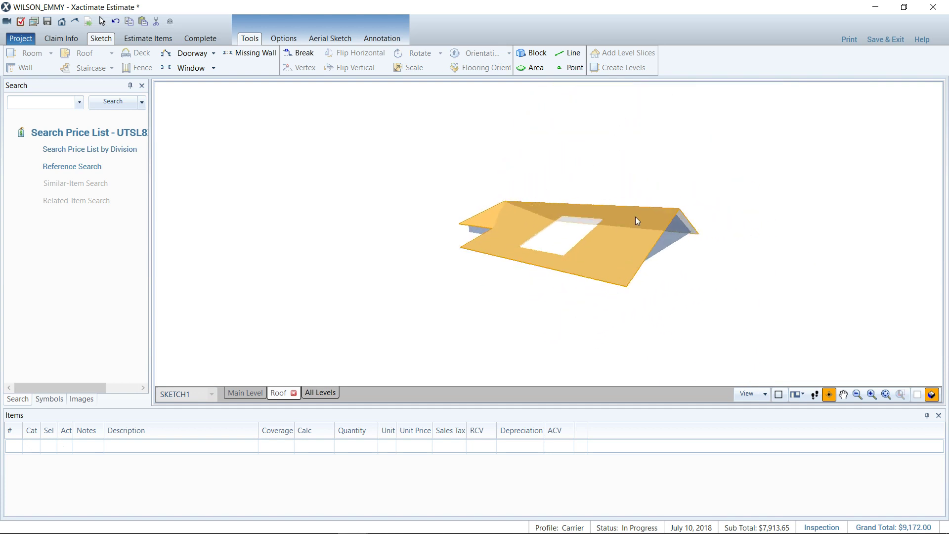
left_click_drag(637, 221, 514, 334)
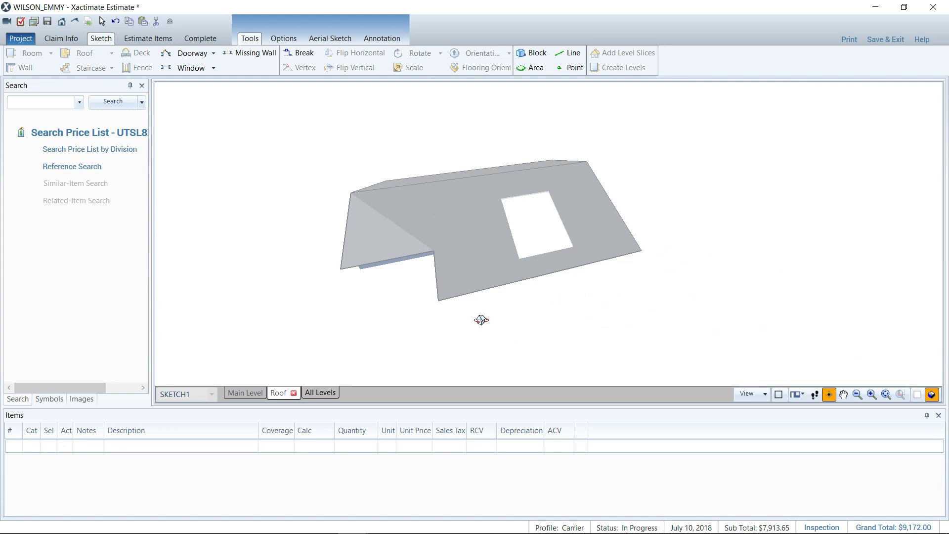
left_click(548, 224)
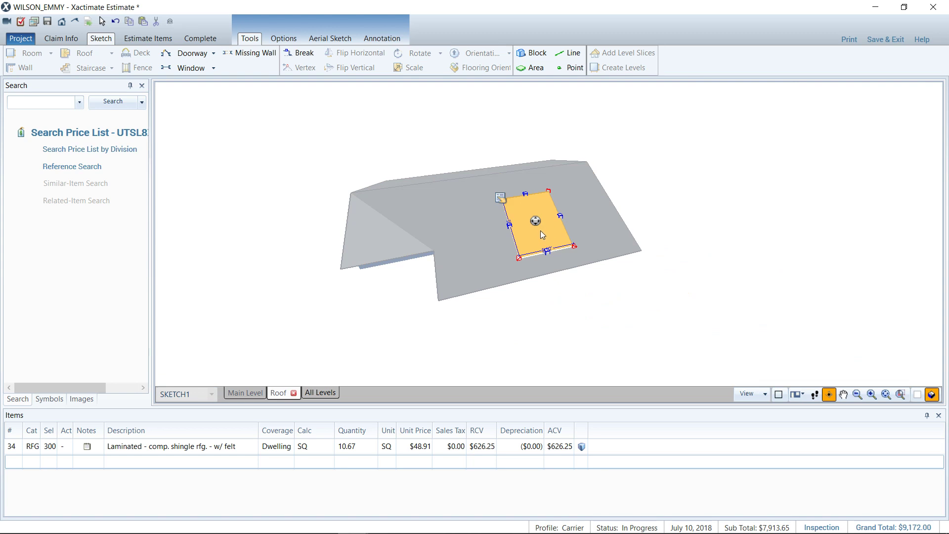
left_click(687, 204)
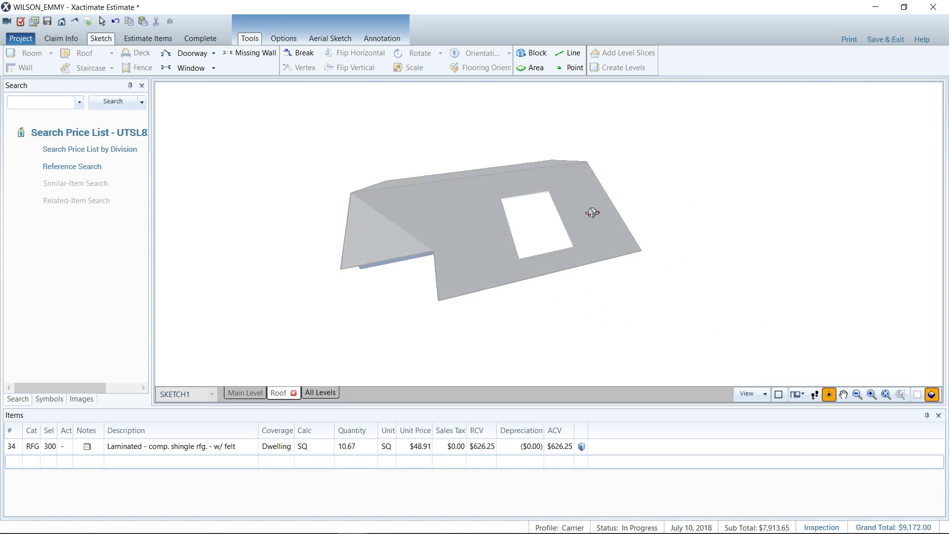
key("Escape")
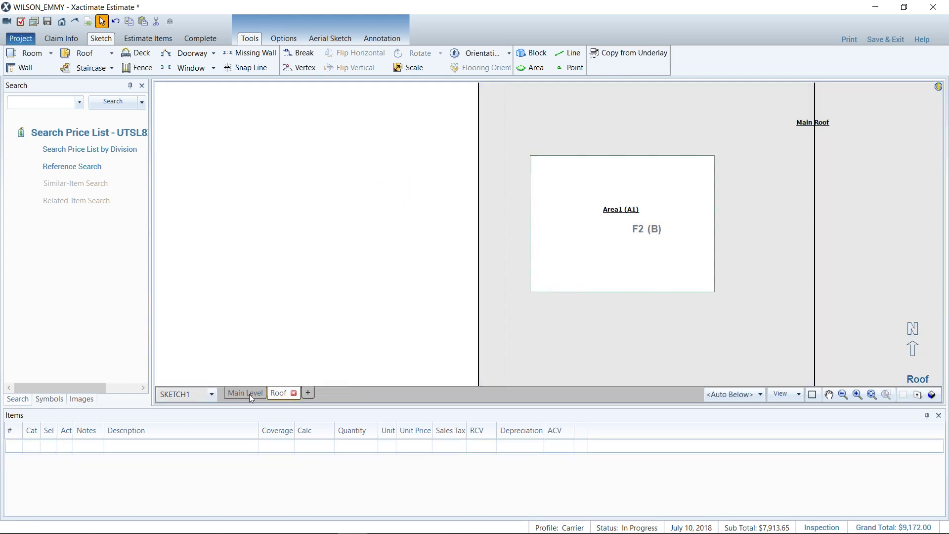
left_click(249, 393)
left_click(525, 287)
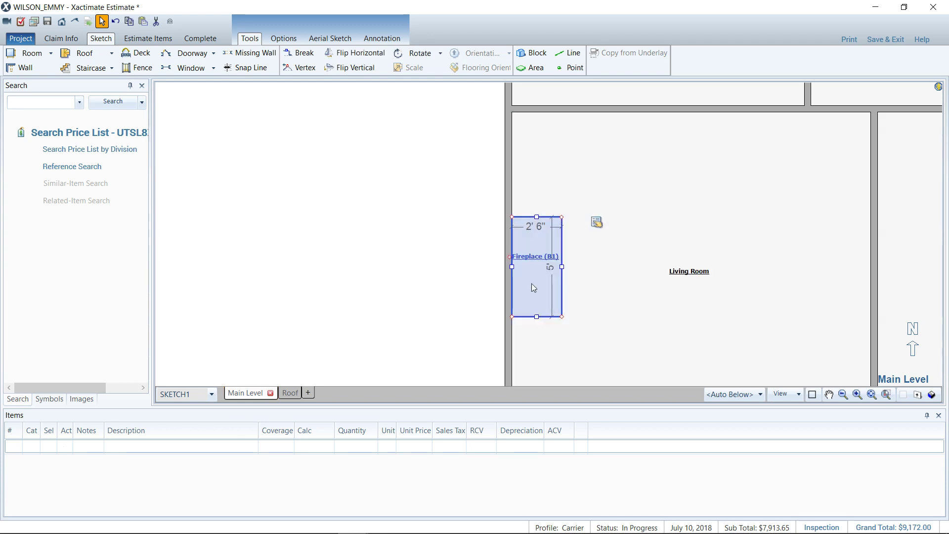
left_click(333, 382)
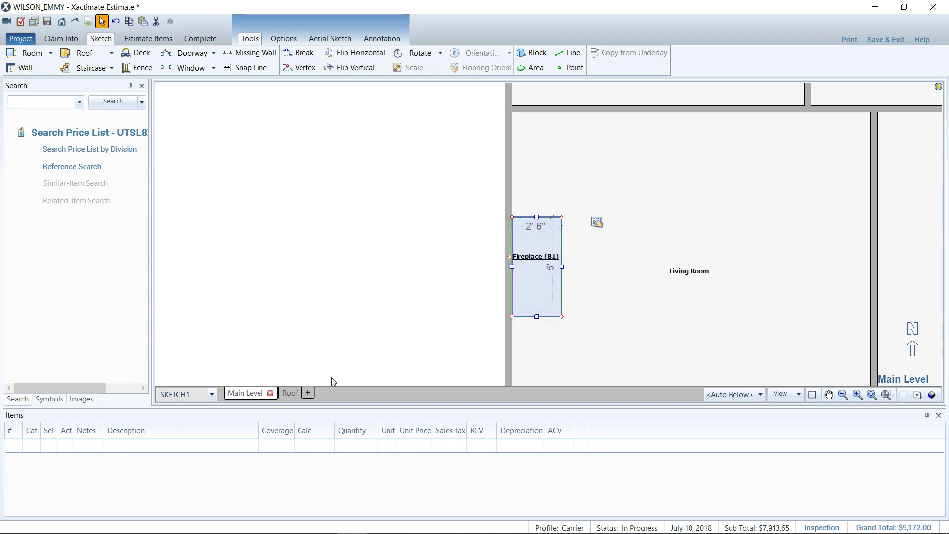
left_click(290, 393)
left_click(578, 263)
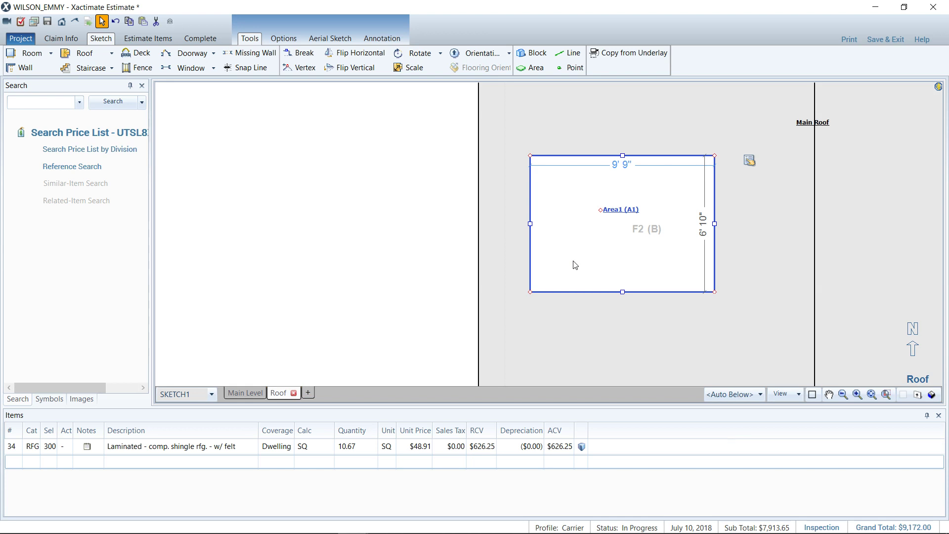
left_click(245, 393)
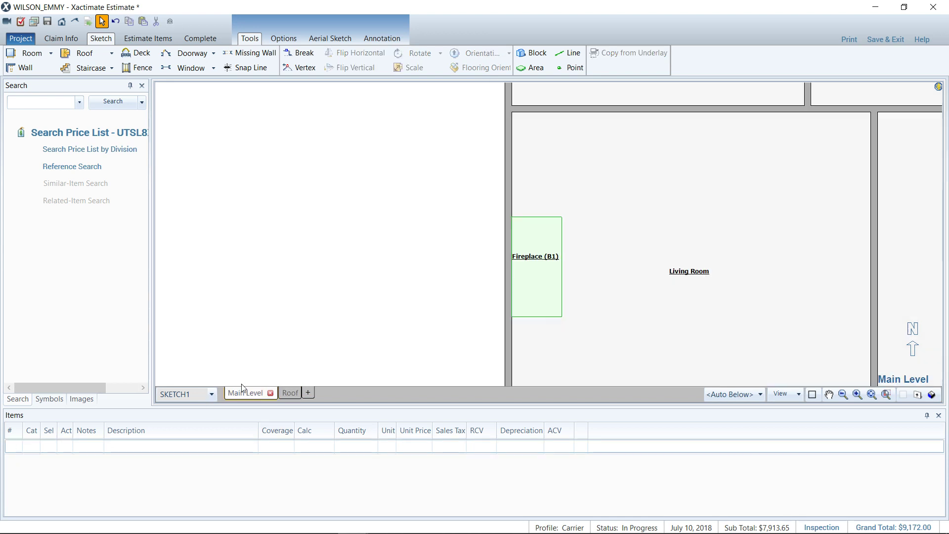
left_click(538, 284)
right_click(598, 221)
left_click(638, 240)
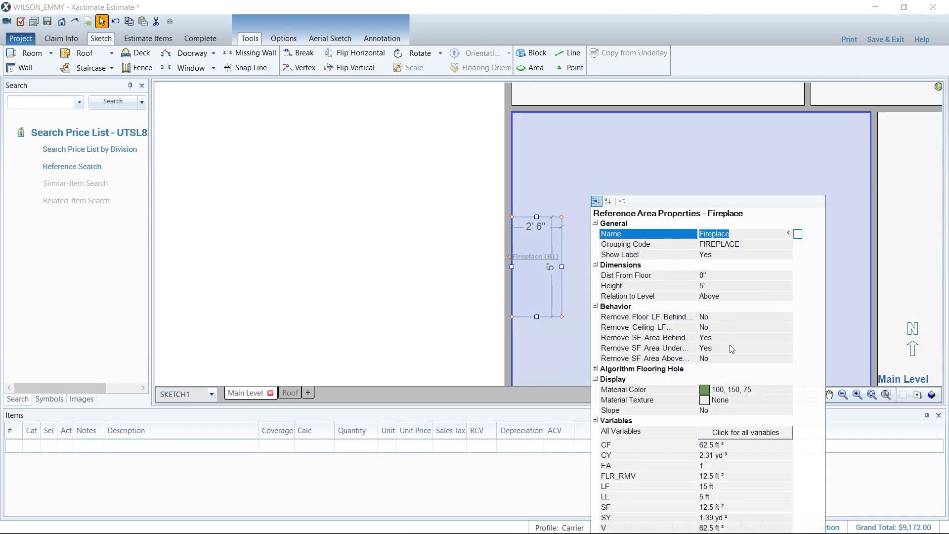
left_click(596, 369)
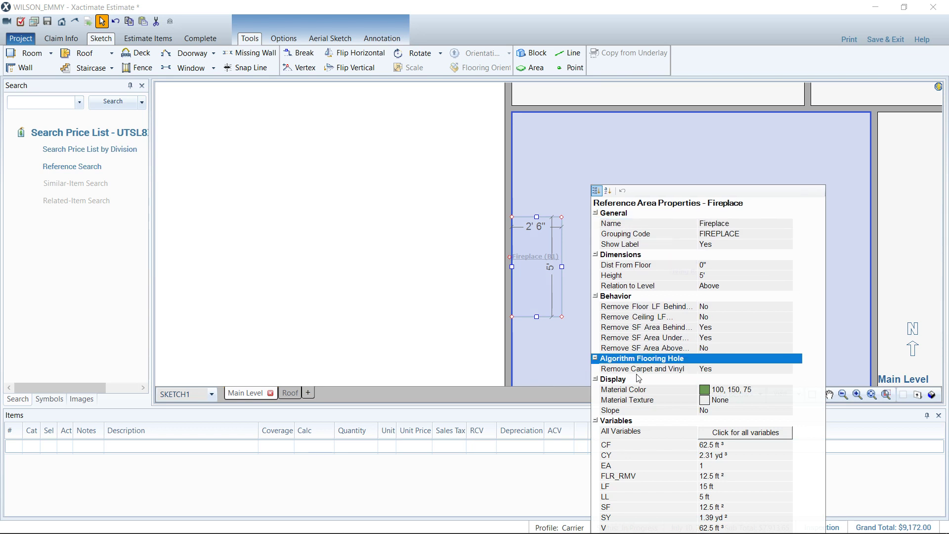
left_click(422, 209)
left_click(285, 394)
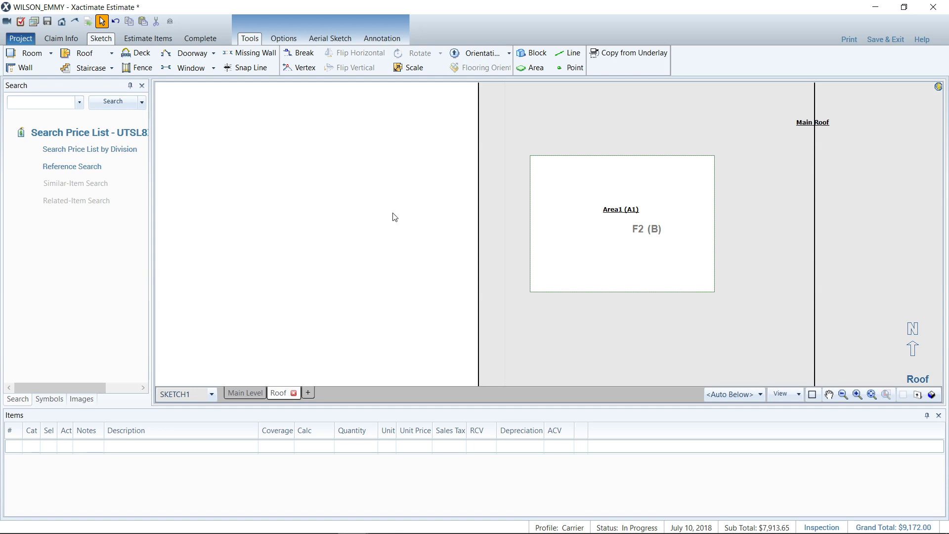
left_click(646, 257)
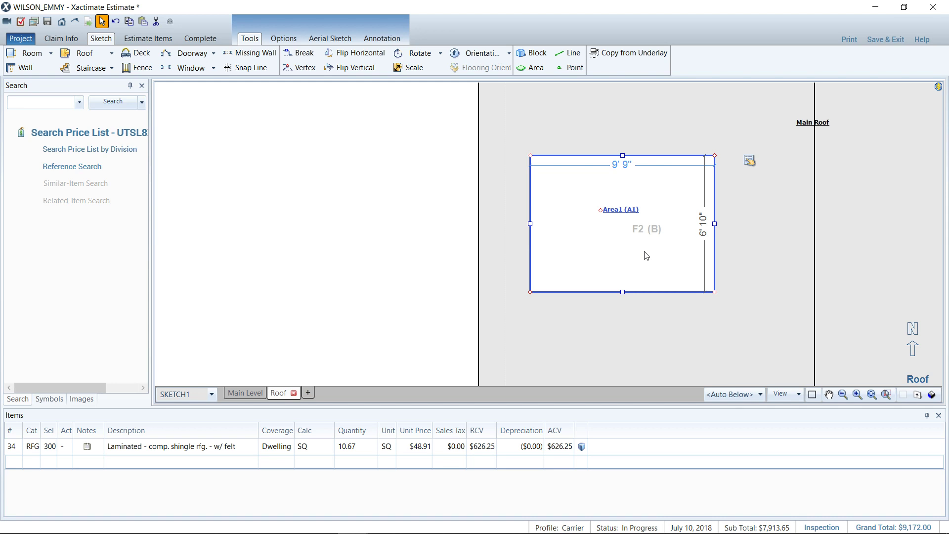
left_click(398, 244)
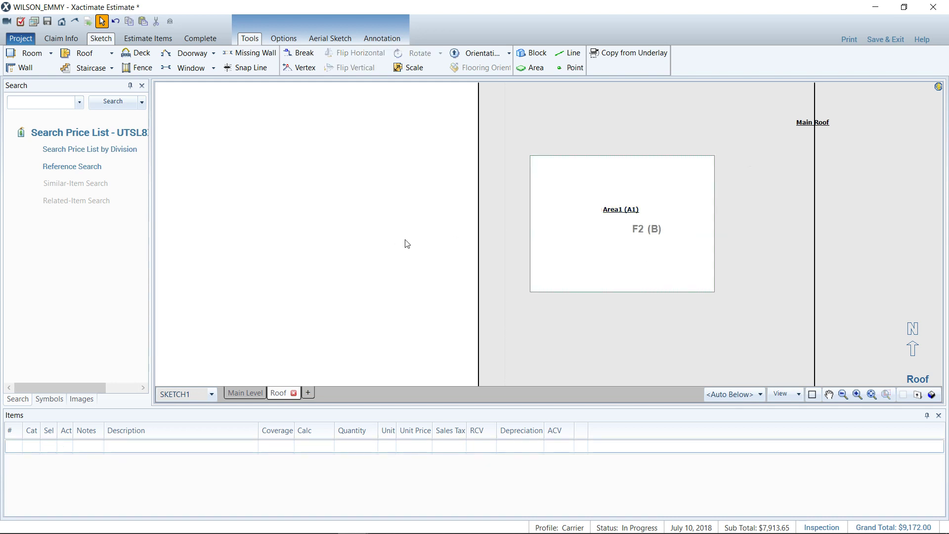
Draw a 5' 4" by 3' 4" area on the Living Room's left wall elevation.
left_click(253, 393)
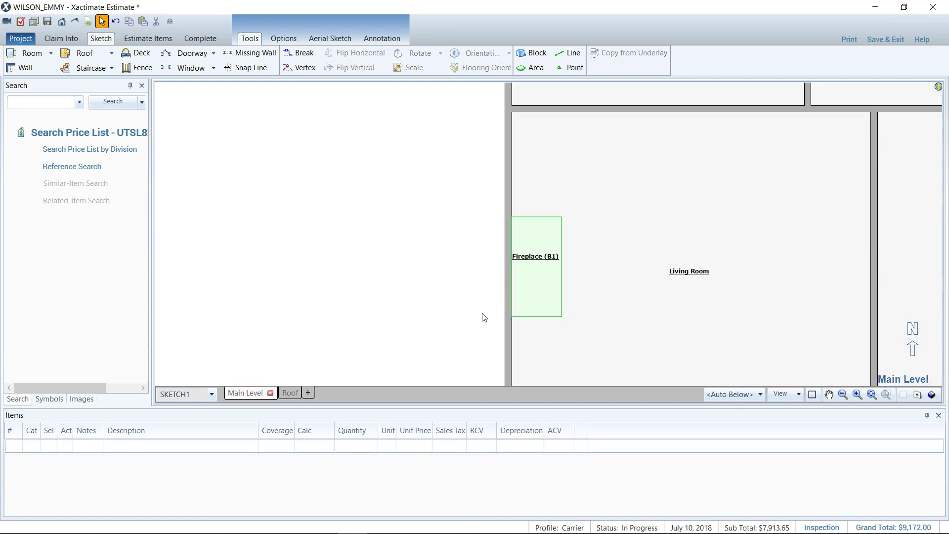
left_click(526, 185)
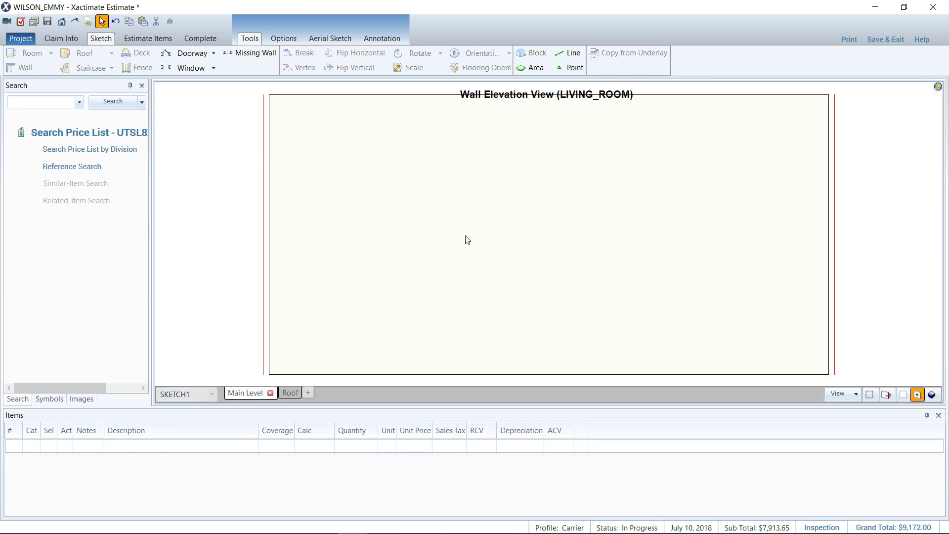
left_click(532, 69)
left_click_drag(432, 183, 619, 298)
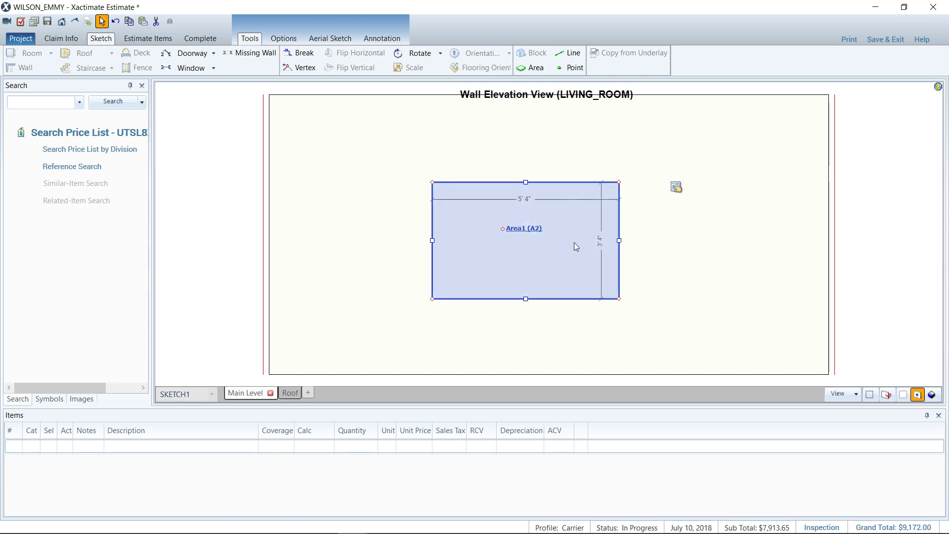
left_click(893, 220)
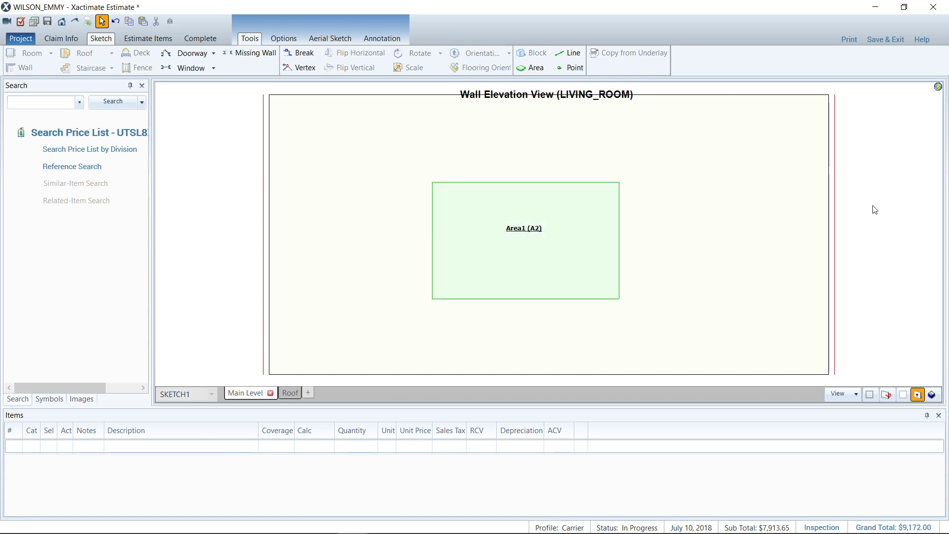
double_click(872, 206)
left_click(760, 223)
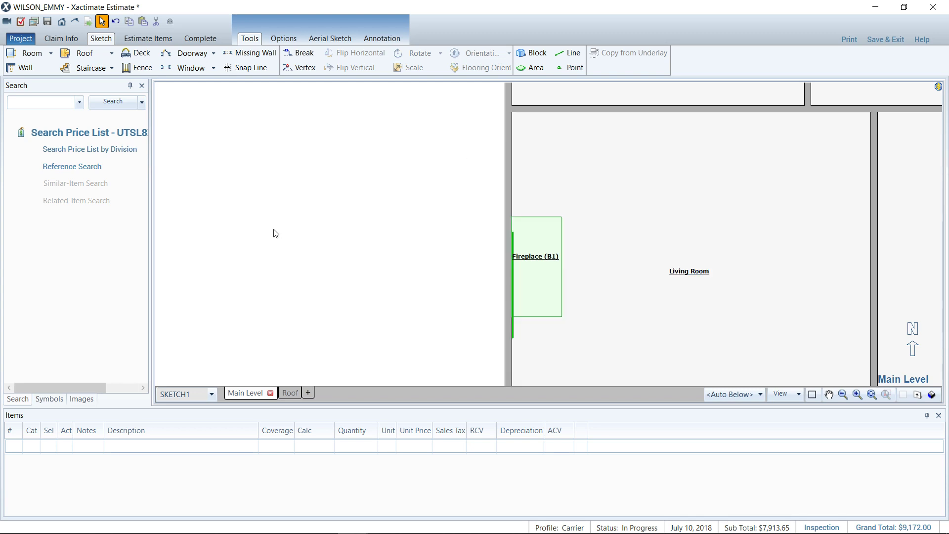
Recheck Area1 (A2) in the wall elevation, then select Fireplace (B1) and view in 3-D.
double_click(517, 202)
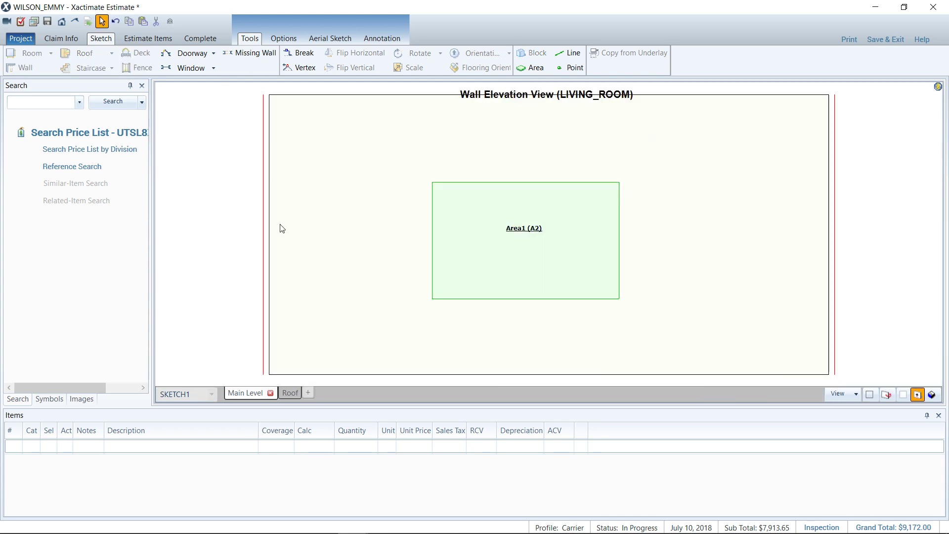
double_click(262, 226)
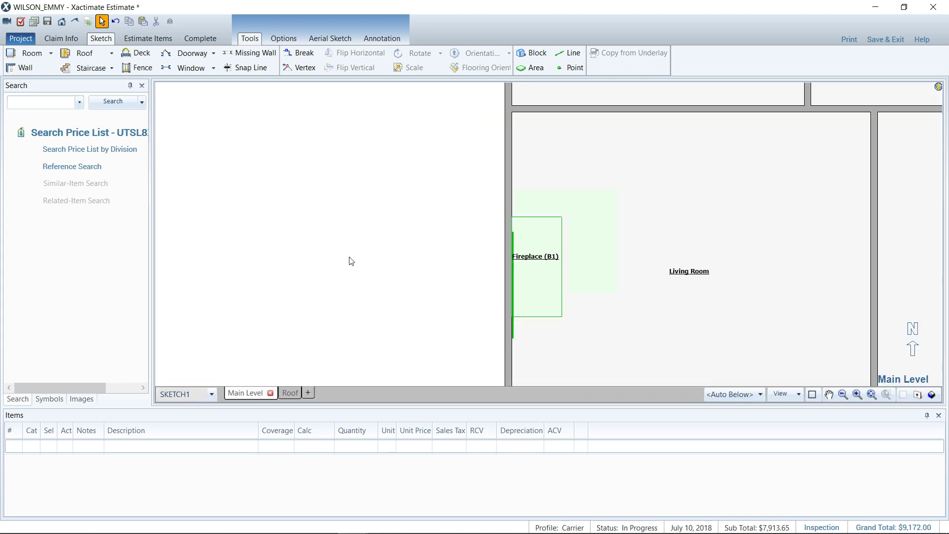
left_click(535, 283)
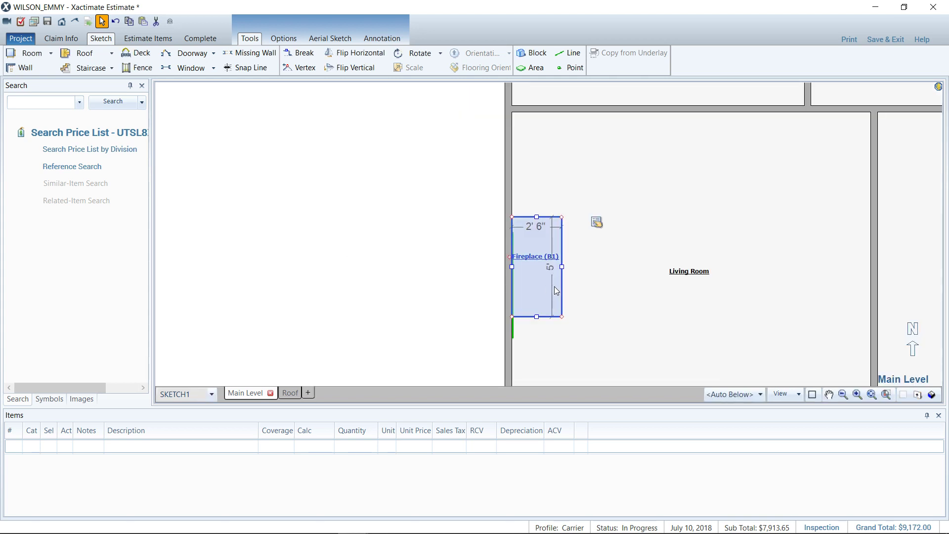
double_click(554, 289)
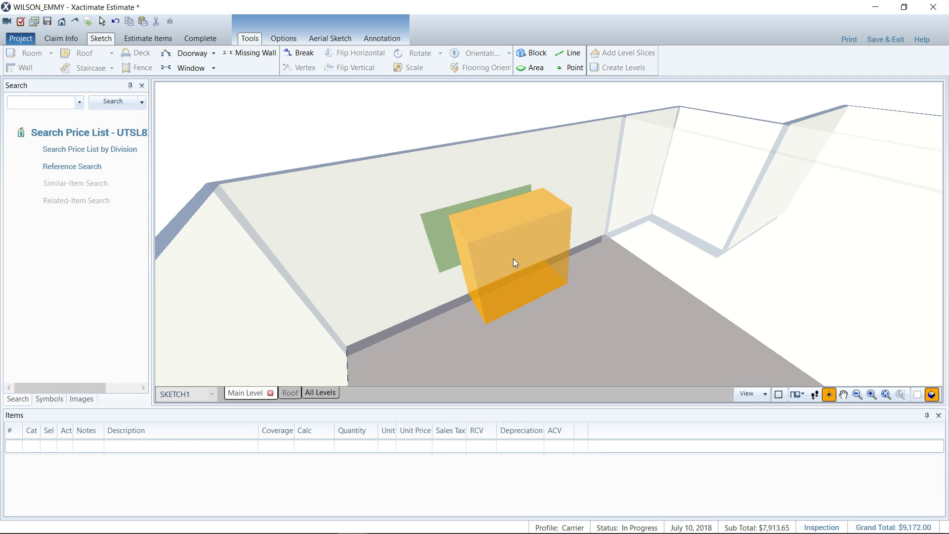
Return to the 2-D Main Level floor plan showing Fireplace (B1) against the Living Room wall.
key("Escape")
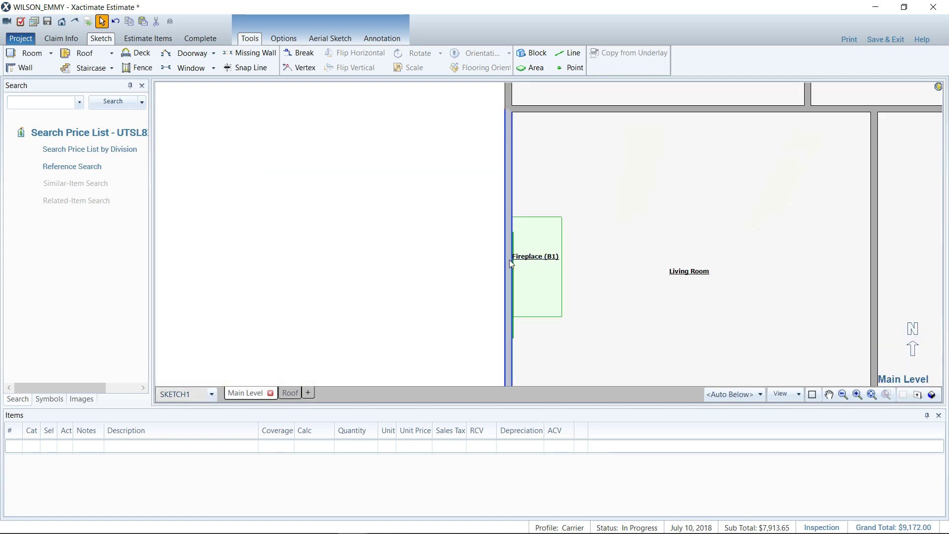